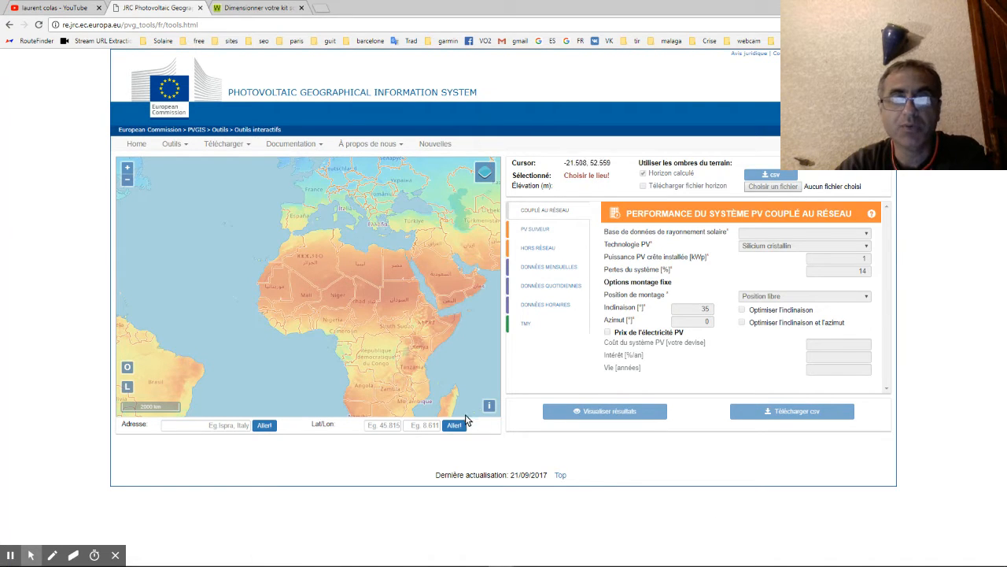
Open the off-grid PV performance form and mark a site on the map just north of Clermont-Ferrand, France.
{"action": "mouse_move", "coordinate": [807, 547]}
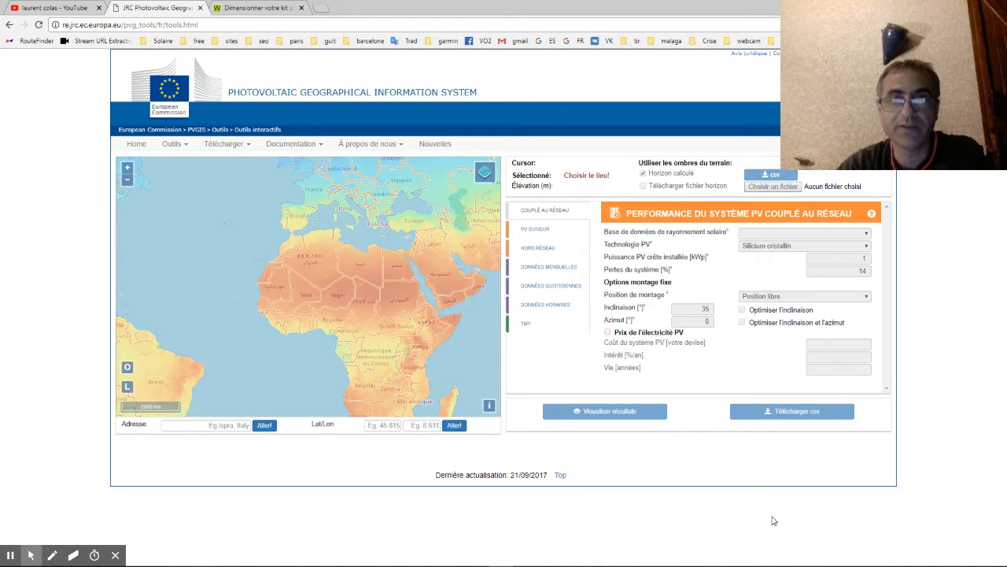
{"action": "left_click", "coordinate": [530, 251]}
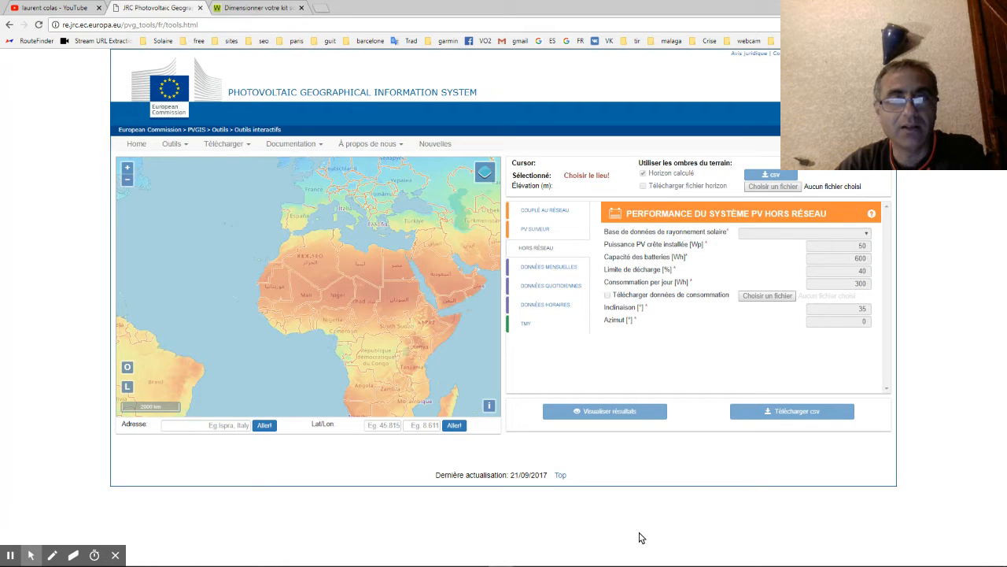
{"action": "left_click_drag", "start_coordinate": [329, 333], "coordinate": [286, 334]}
{"action": "scroll", "coordinate": [280, 240], "scroll_direction": "up", "scroll_amount": 3}
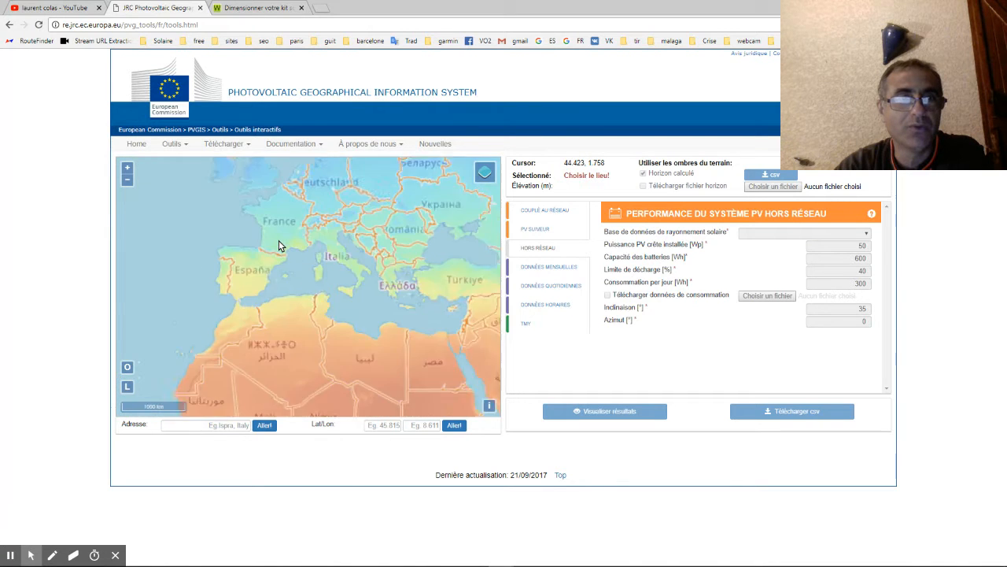
{"action": "left_click_drag", "start_coordinate": [320, 233], "coordinate": [349, 303]}
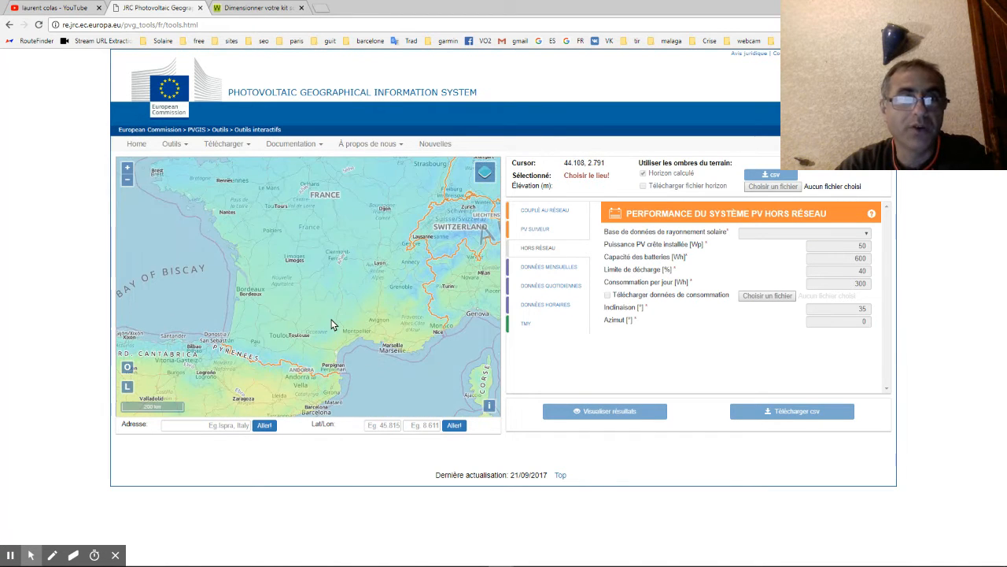
{"action": "scroll", "coordinate": [333, 319], "scroll_direction": "up", "scroll_amount": 1}
{"action": "left_click_drag", "start_coordinate": [341, 260], "coordinate": [327, 314]}
{"action": "left_click", "coordinate": [331, 248]}
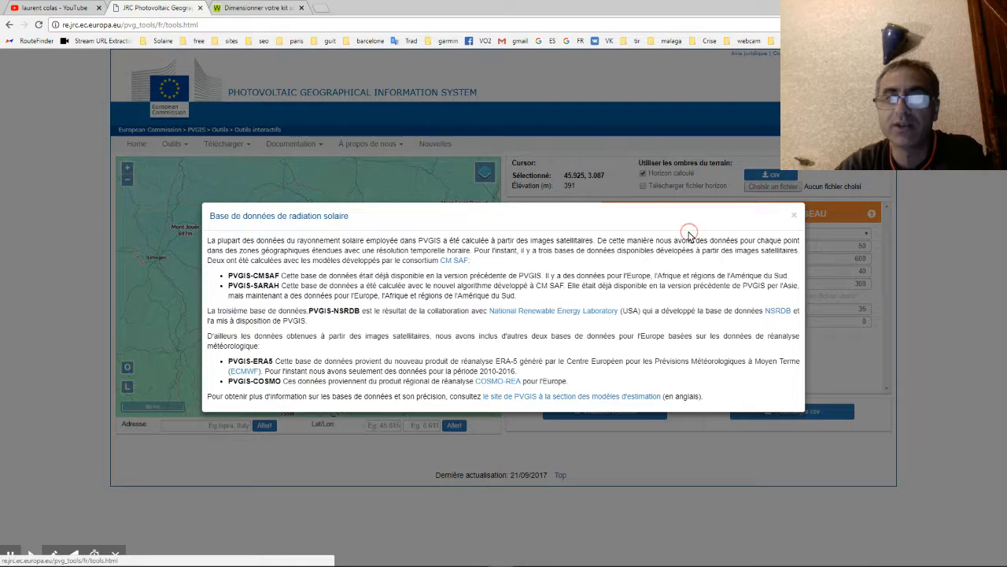
Consult the help on solar radiation databases and select PVGIS-CMSAF as the database.
{"action": "left_click", "coordinate": [688, 232]}
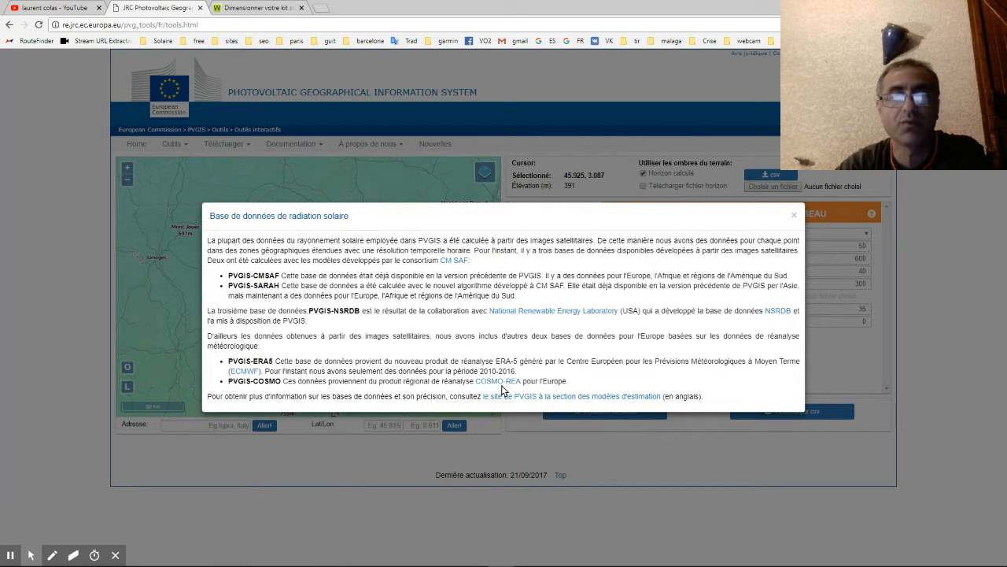
{"action": "left_click", "coordinate": [793, 217]}
{"action": "left_click", "coordinate": [770, 236]}
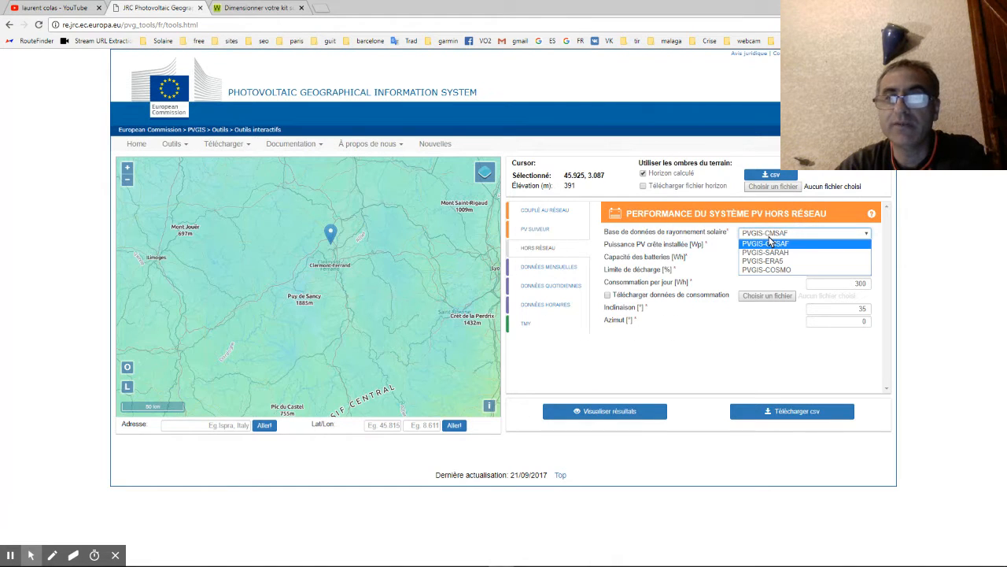
{"action": "left_click", "coordinate": [770, 243]}
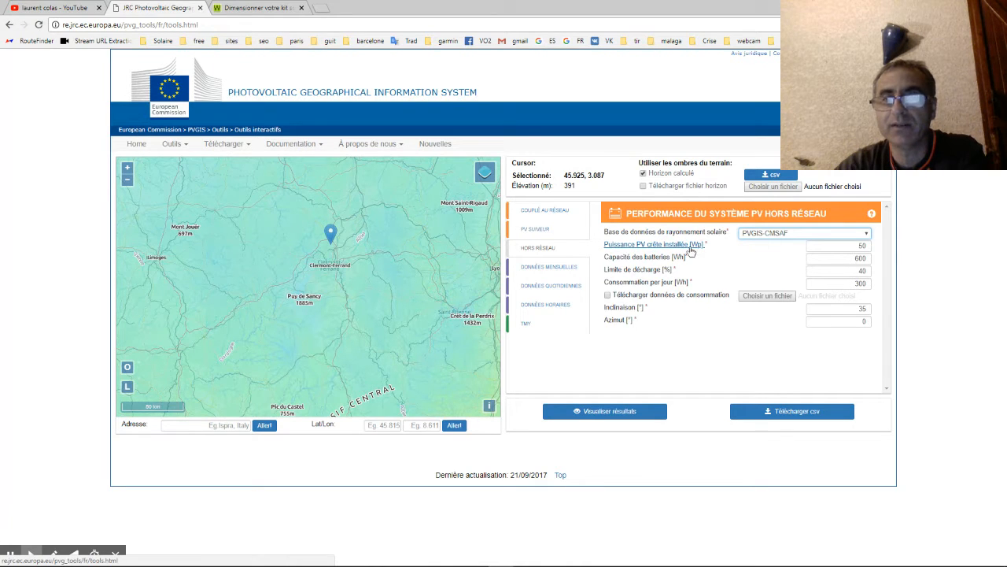
Check the peak power unit on the grid-connected form, and set the off-grid system's installed peak PV power to 3000 Wp.
{"action": "left_click", "coordinate": [551, 213]}
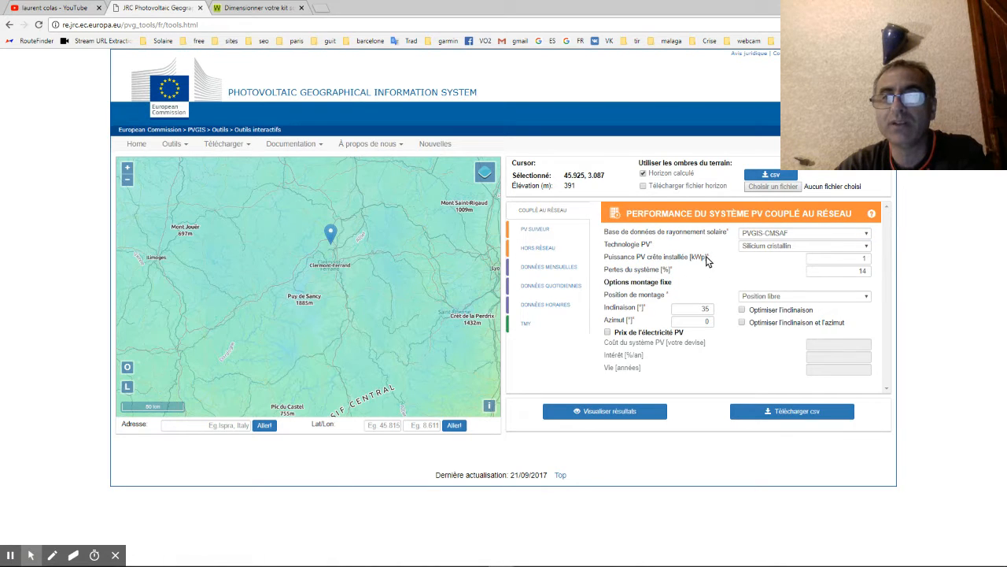
{"action": "left_click", "coordinate": [544, 249]}
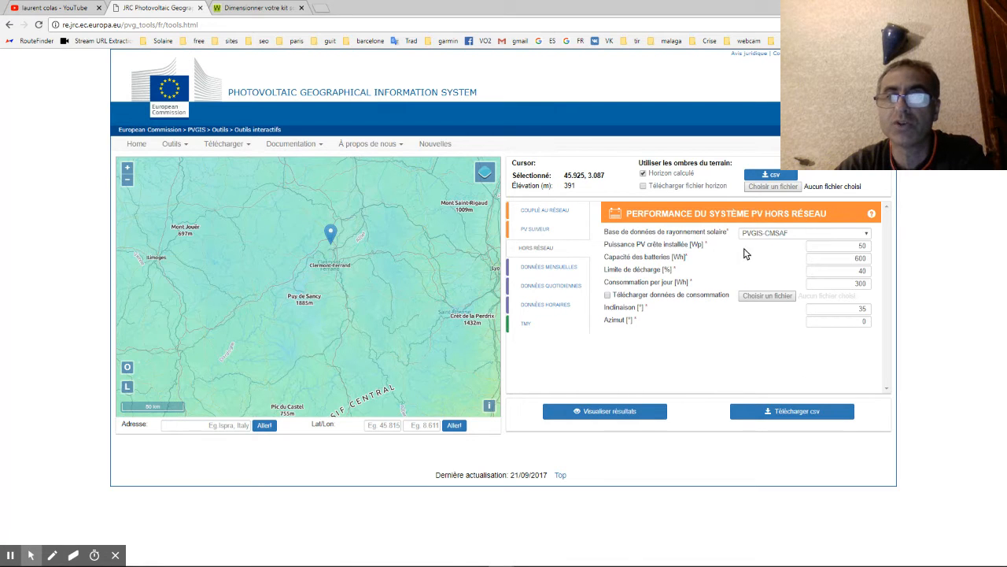
{"action": "left_click", "coordinate": [851, 246]}
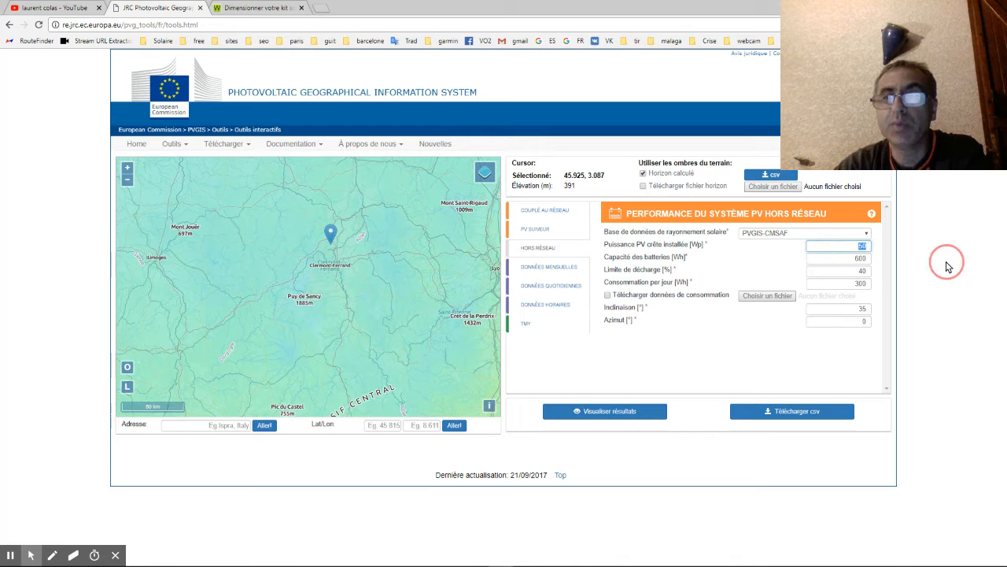
{"action": "key", "text": "BackSpace"}
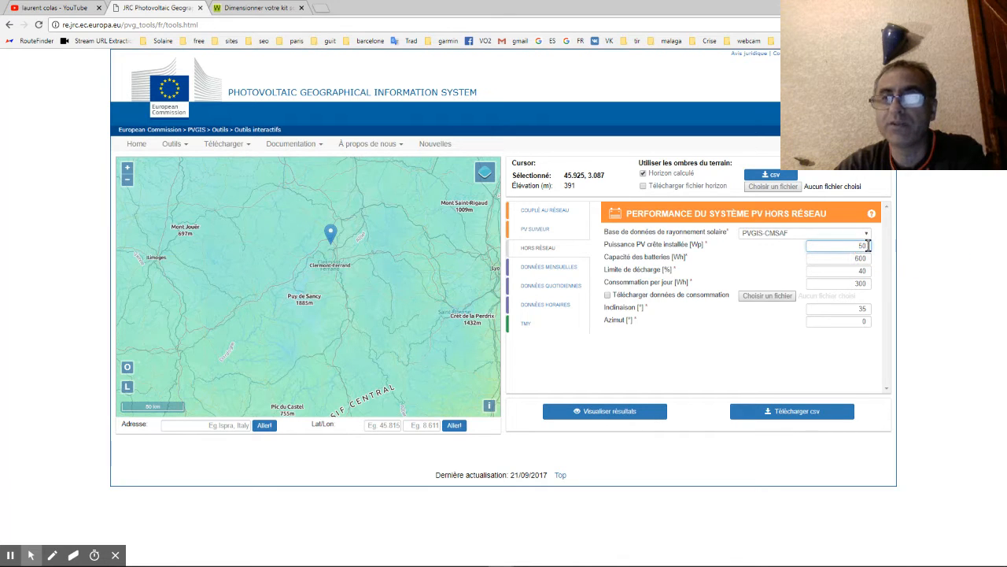
{"action": "key", "text": "BackSpace"}
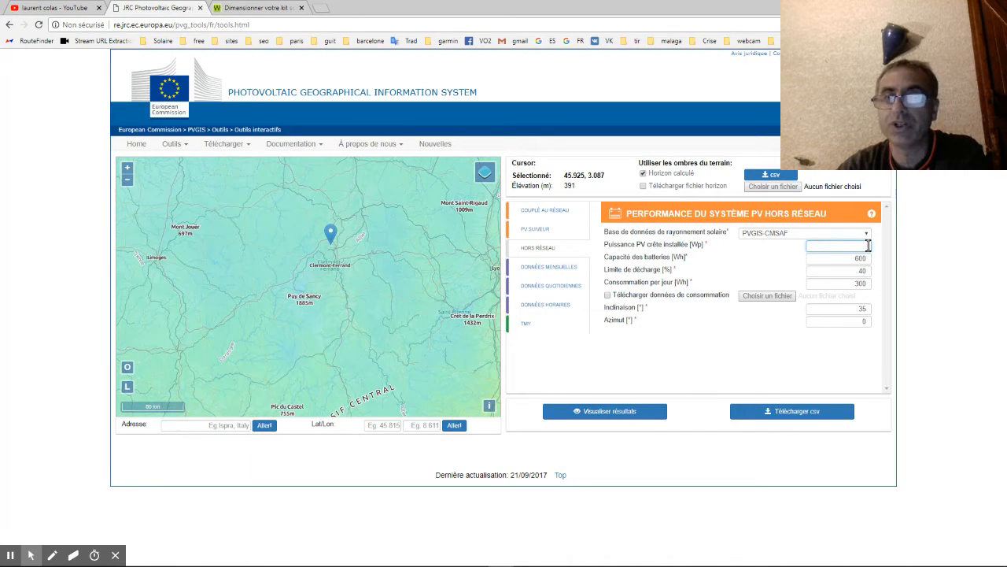
{"action": "type", "text": "3000"}
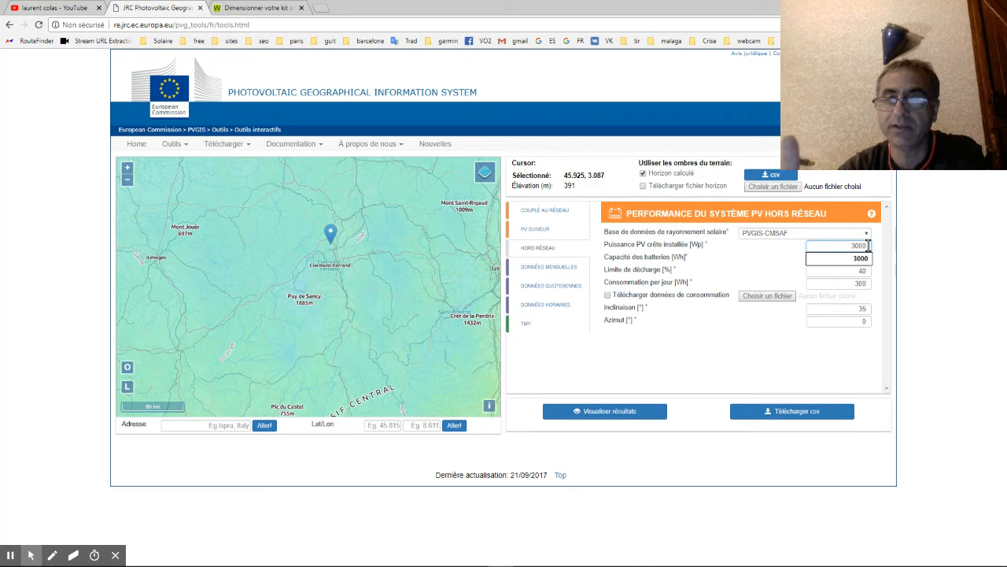
{"action": "left_click", "coordinate": [856, 258]}
Set the battery capacity to 5000 Wh and the discharge limit to 80 %.
{"action": "key", "text": "Tab"}
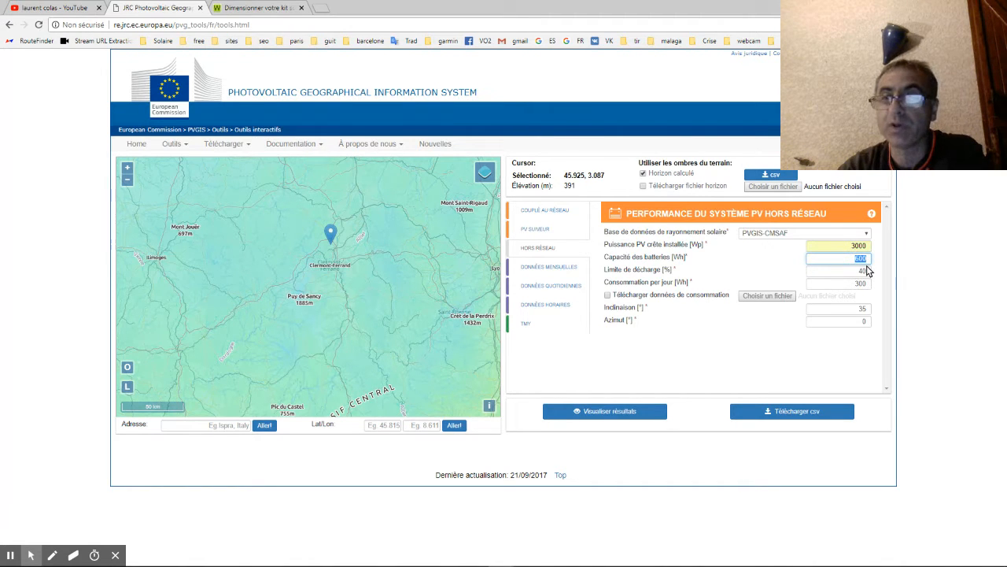
{"action": "type", "text": "5"}
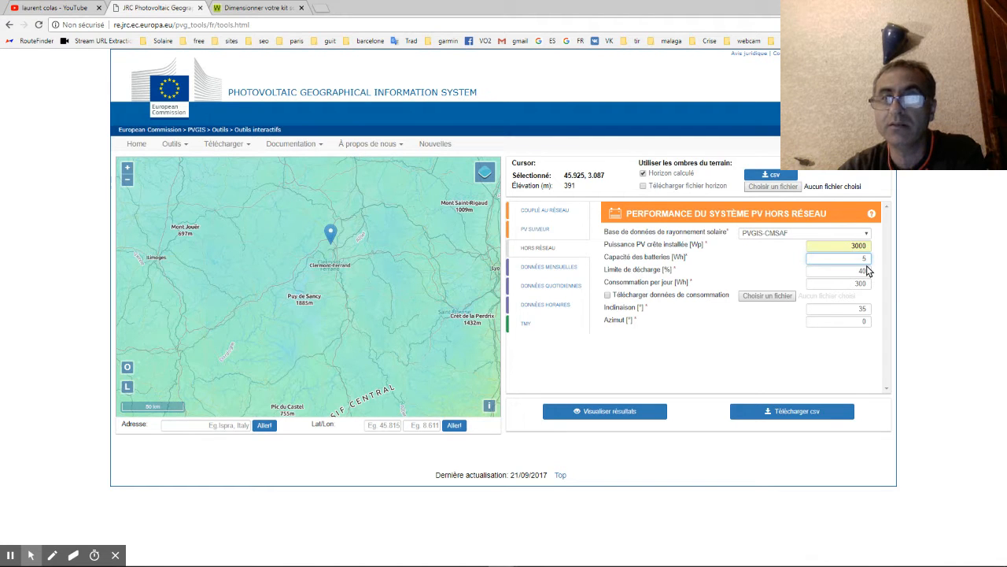
{"action": "type", "text": "000"}
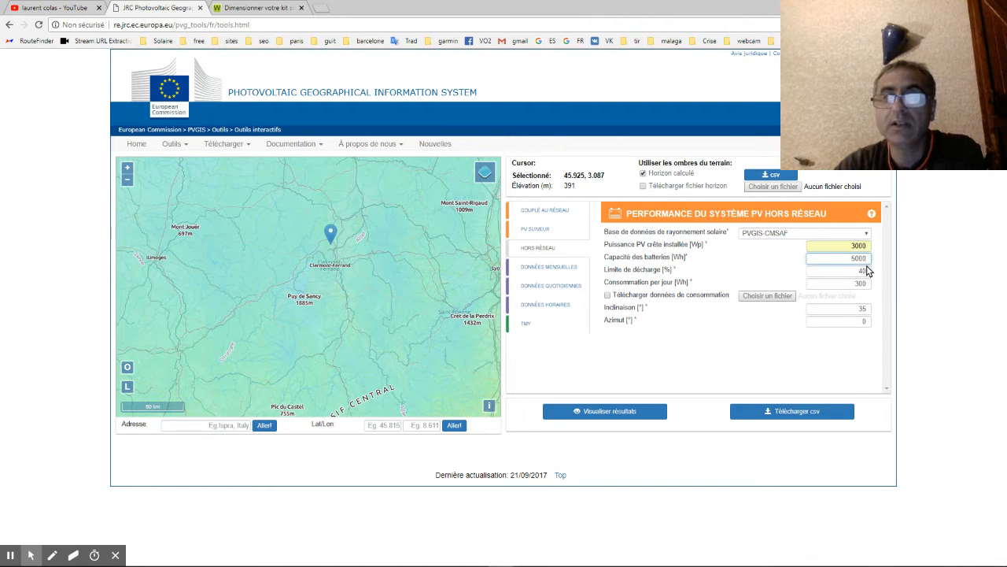
{"action": "double_click", "coordinate": [862, 270]}
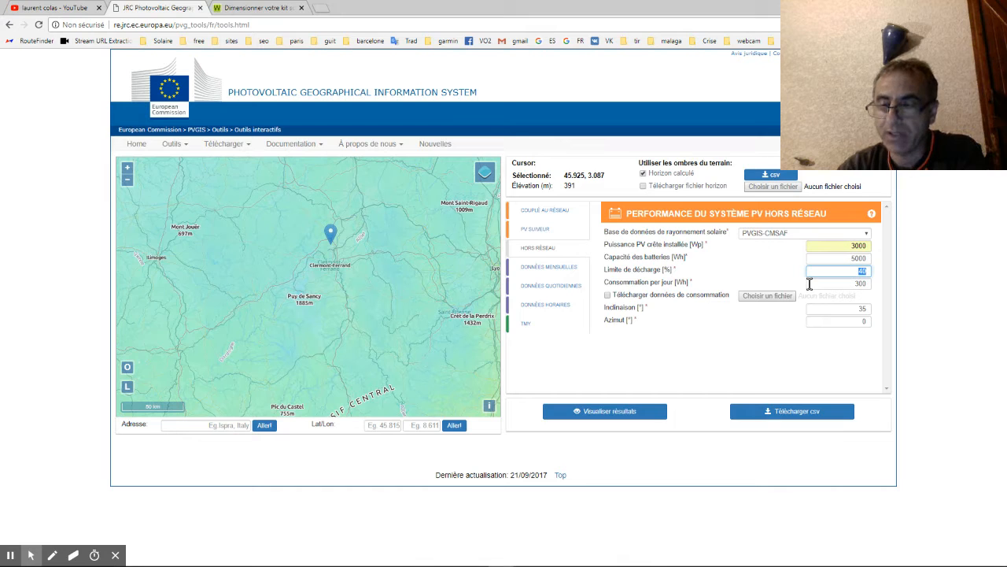
{"action": "type", "text": "80"}
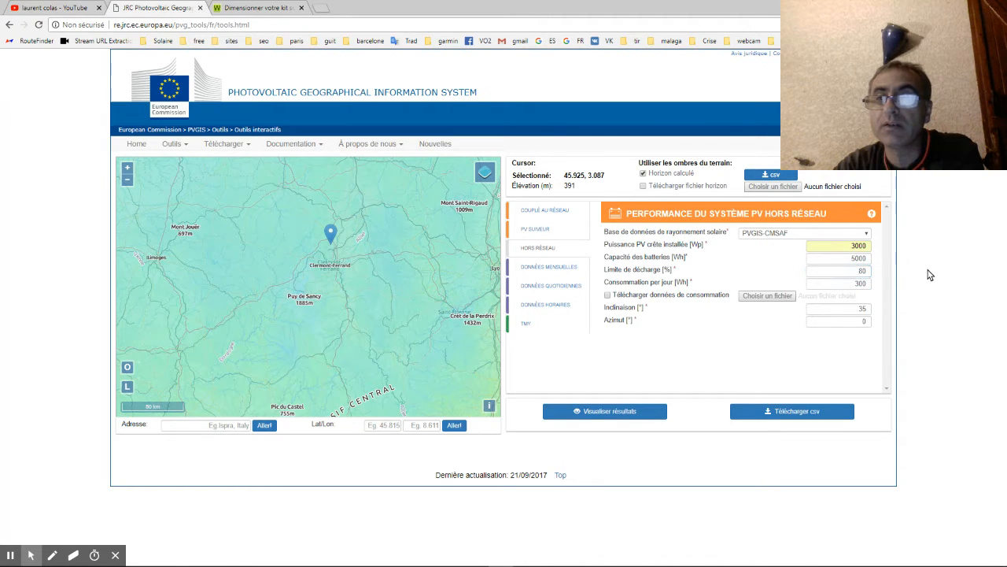
Set the daily consumption to 14000 Wh and the panel inclination to 30°.
{"action": "double_click", "coordinate": [854, 284]}
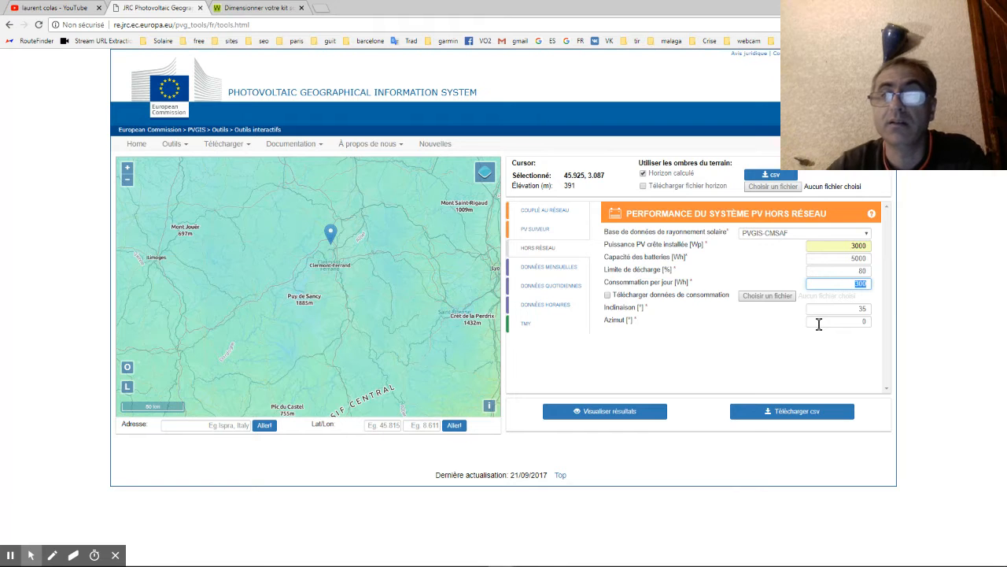
{"action": "type", "text": "14000"}
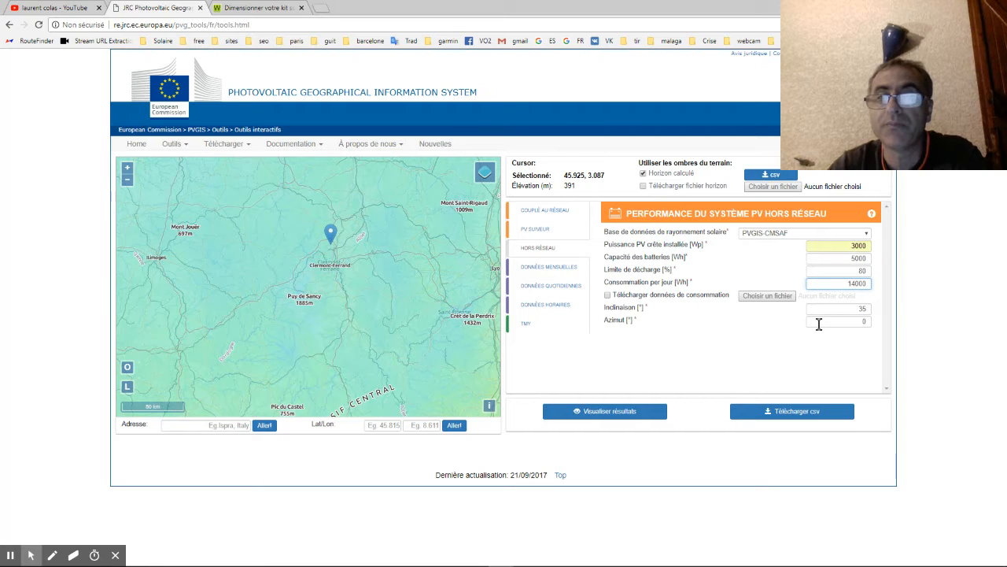
{"action": "left_click", "coordinate": [834, 312]}
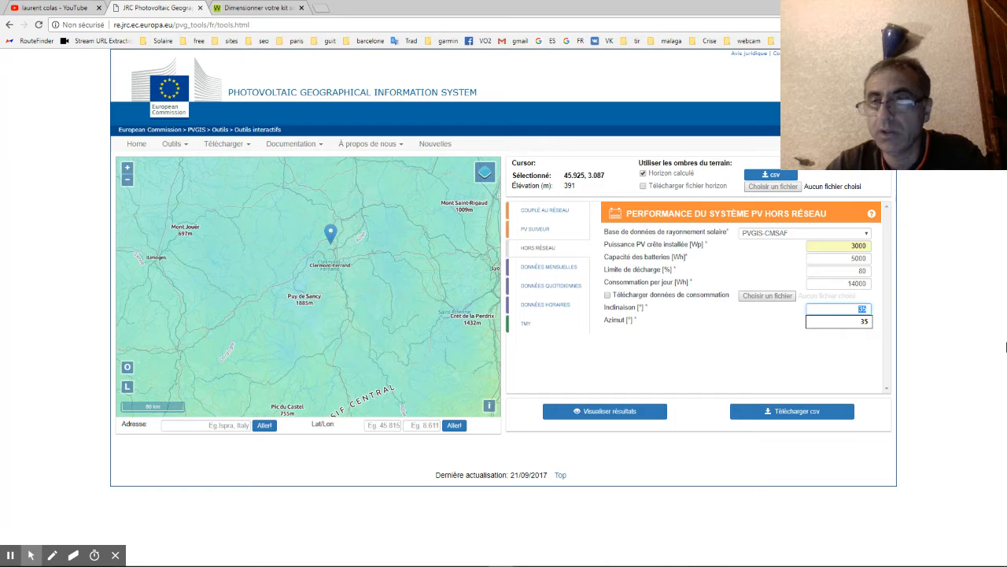
{"action": "type", "text": "30"}
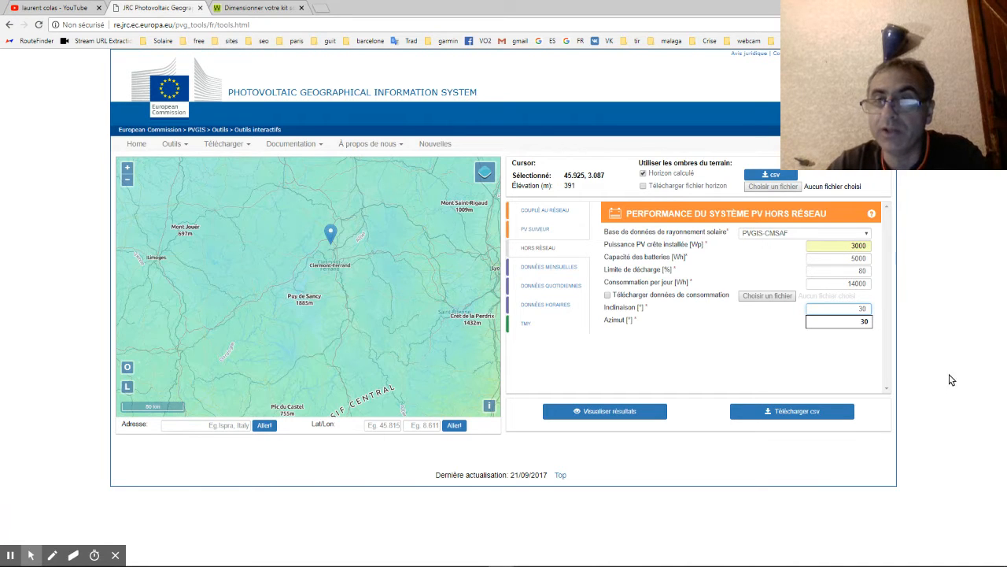
{"action": "key", "text": "Down"}
{"action": "key", "text": "Return"}
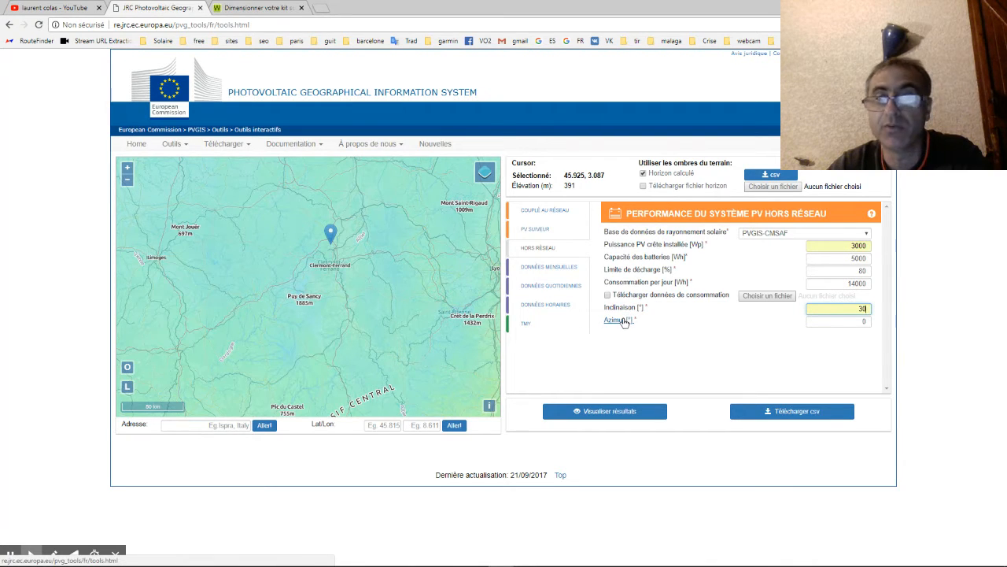
Consult the help on the azimuth angle and set the panel azimuth to 15°.
{"action": "double_click", "coordinate": [868, 322]}
{"action": "left_click", "coordinate": [631, 321]}
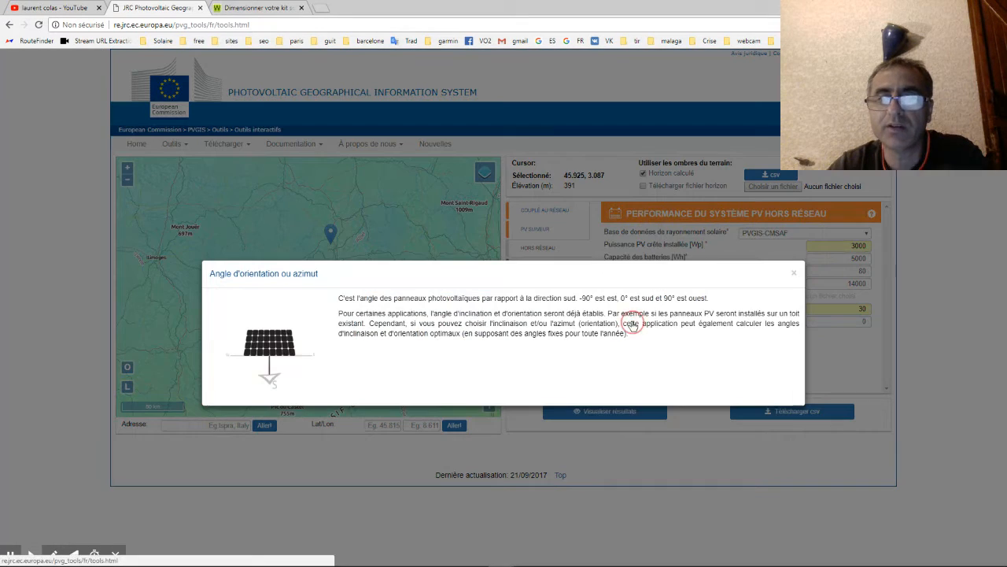
{"action": "left_click", "coordinate": [793, 273]}
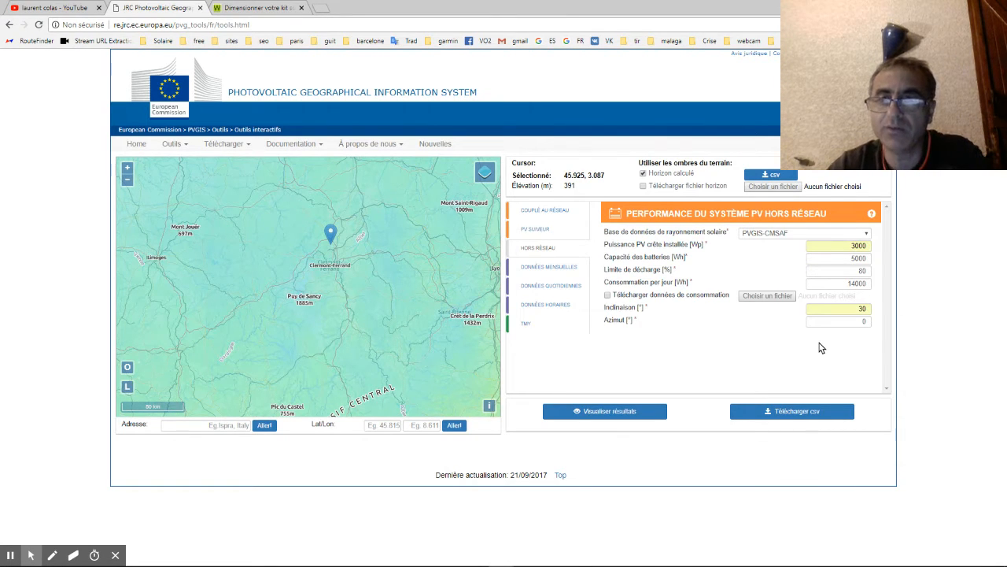
{"action": "left_click", "coordinate": [860, 322]}
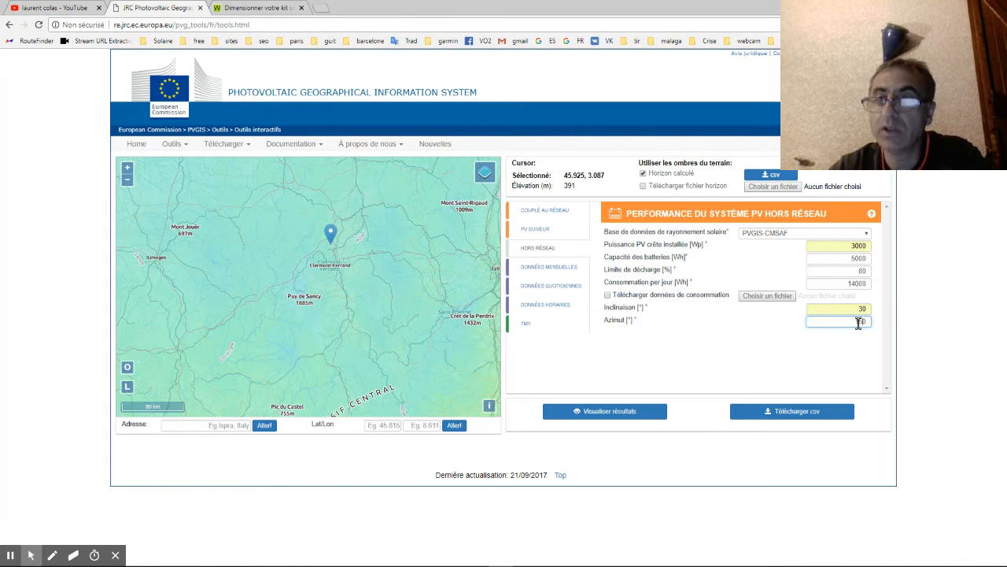
{"action": "left_click", "coordinate": [859, 321]}
{"action": "left_click", "coordinate": [866, 340]}
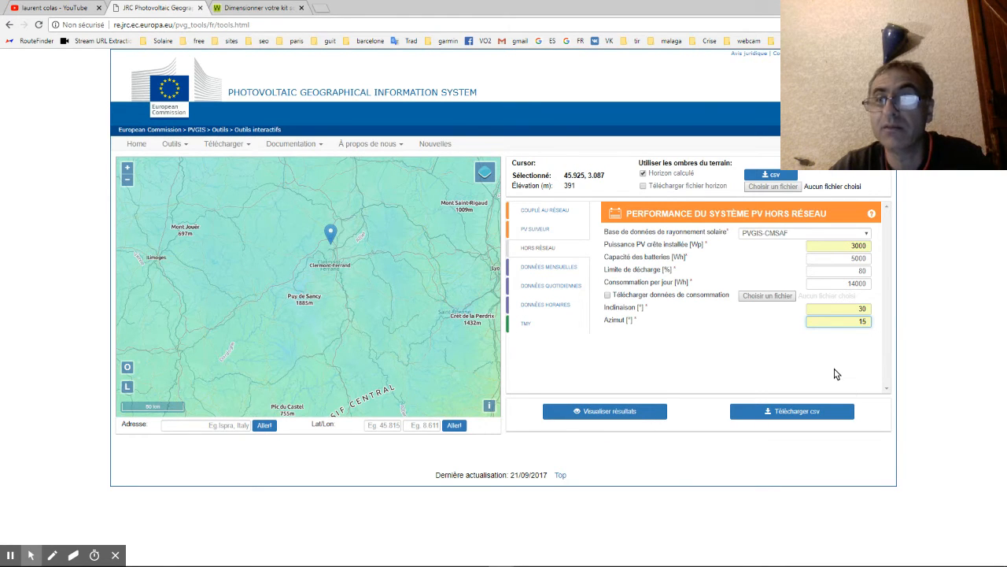
Run the off-grid simulation and examine the estimated monthly energy production chart.
{"action": "left_click", "coordinate": [664, 408]}
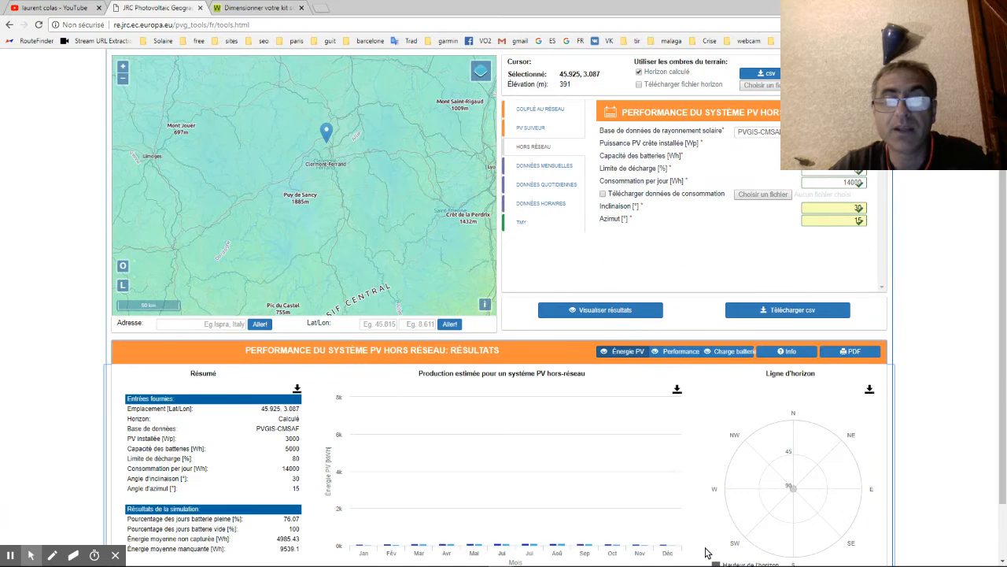
{"action": "scroll", "coordinate": [1005, 328], "scroll_direction": "down", "scroll_amount": 1}
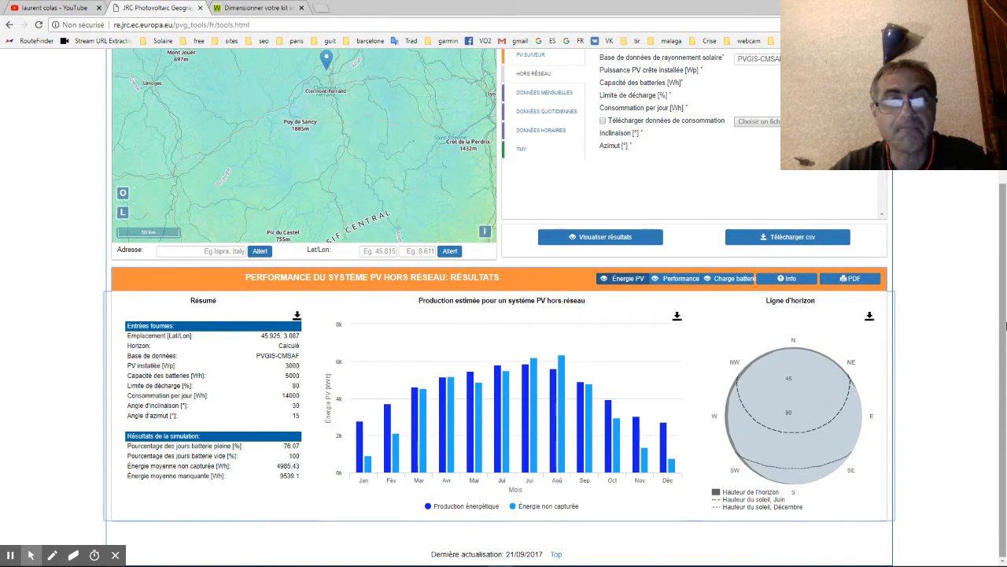
{"action": "mouse_move", "coordinate": [379, 476]}
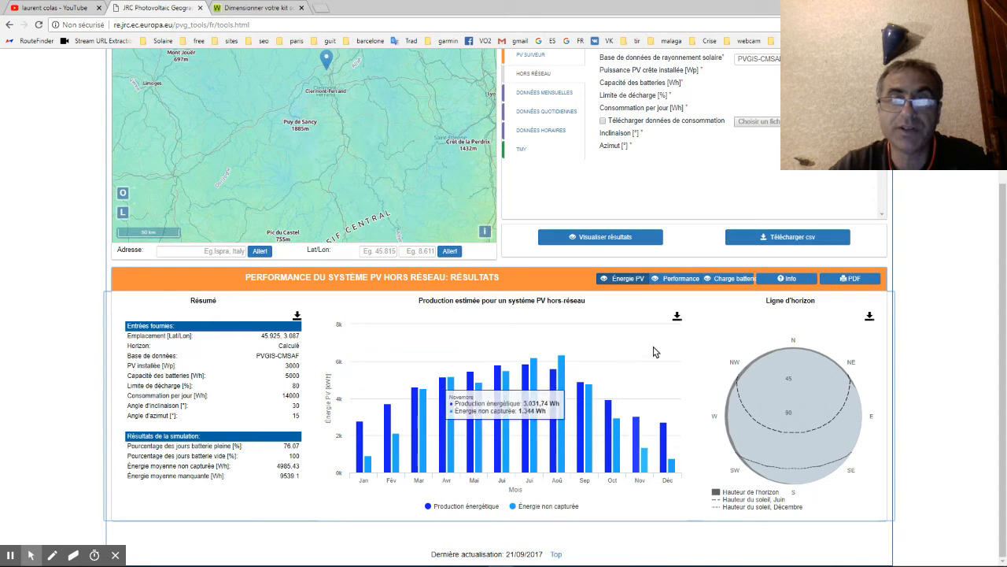
Compare the energy production chart with the battery performance chart, hiding the series for days with an empty battery.
{"action": "left_click", "coordinate": [677, 278]}
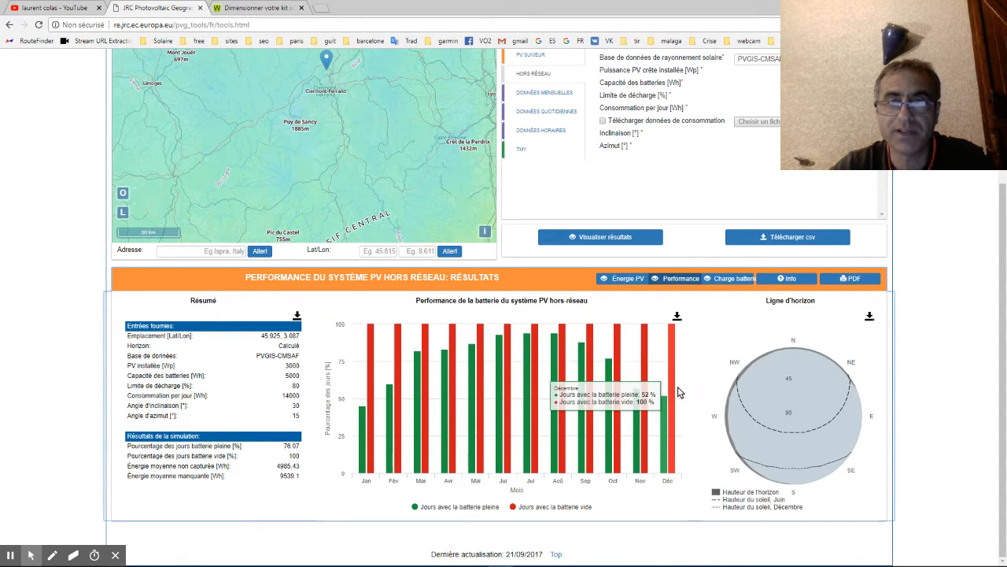
{"action": "left_click", "coordinate": [539, 509]}
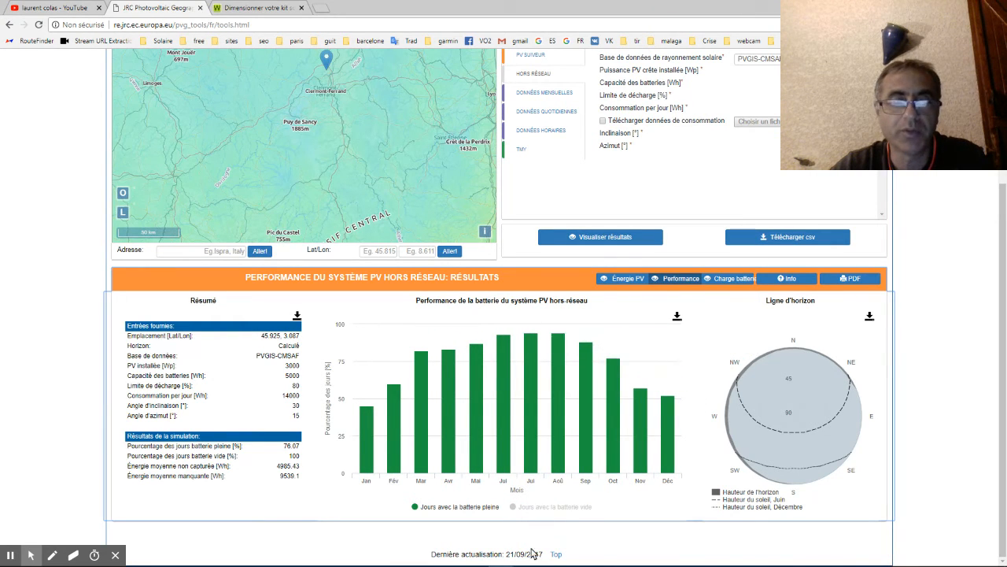
{"action": "left_click", "coordinate": [621, 280]}
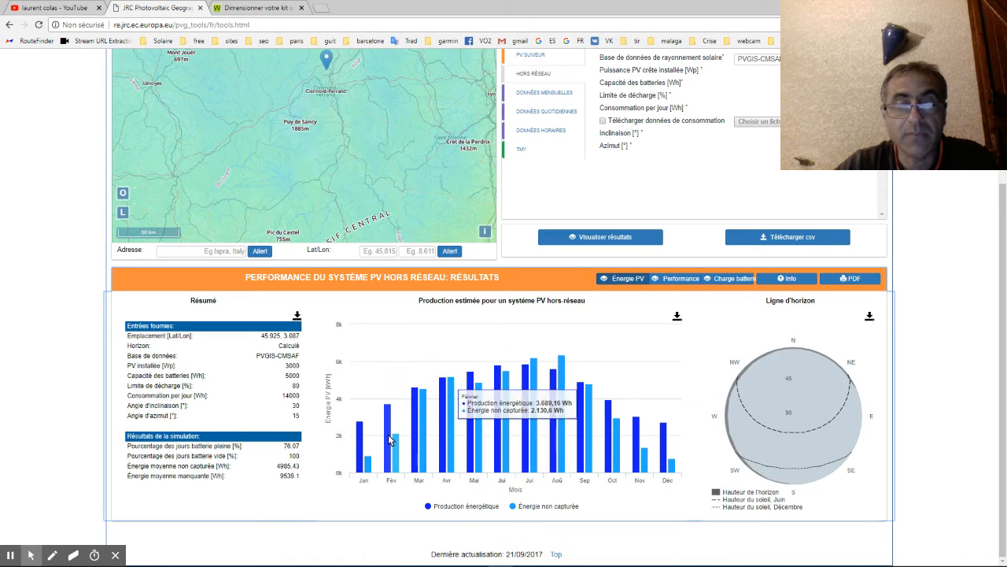
{"action": "left_click", "coordinate": [681, 281]}
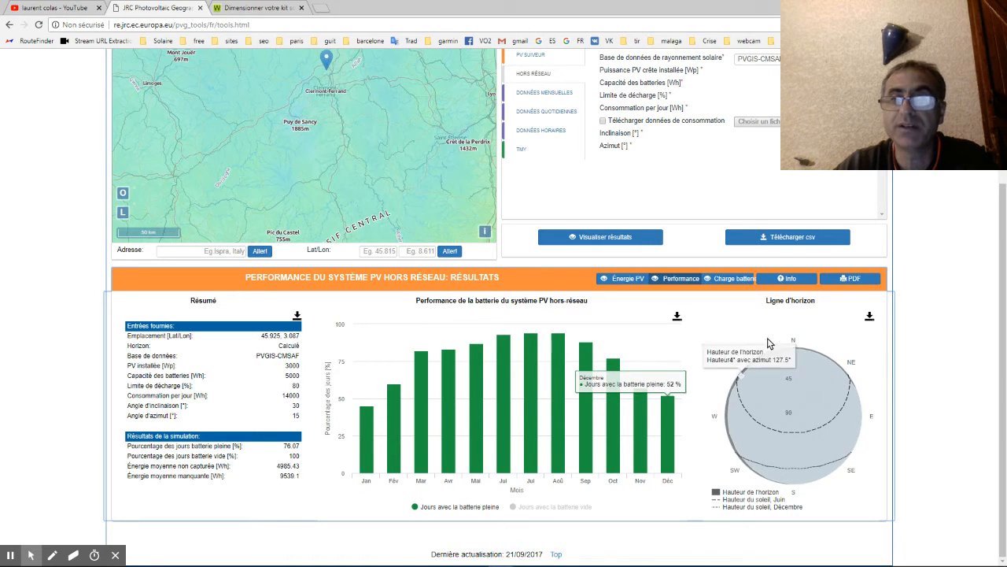
Set the battery discharge limit to 20 %, rerun the off-grid simulation and examine the monthly energy production chart.
{"action": "scroll", "coordinate": [939, 212], "scroll_direction": "up", "scroll_amount": 2}
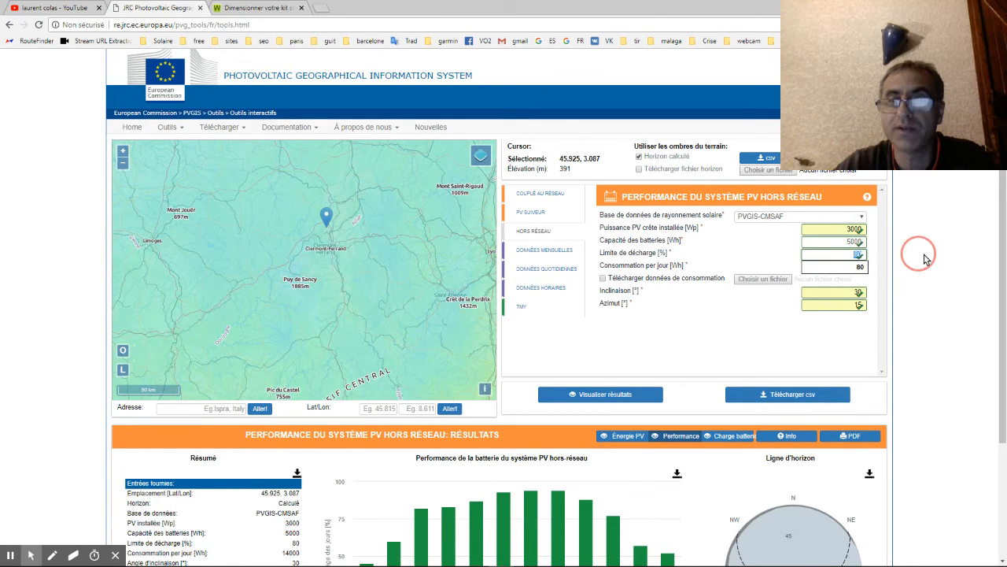
{"action": "scroll", "coordinate": [913, 253], "scroll_direction": "down", "scroll_amount": 2}
{"action": "left_click", "coordinate": [633, 280]}
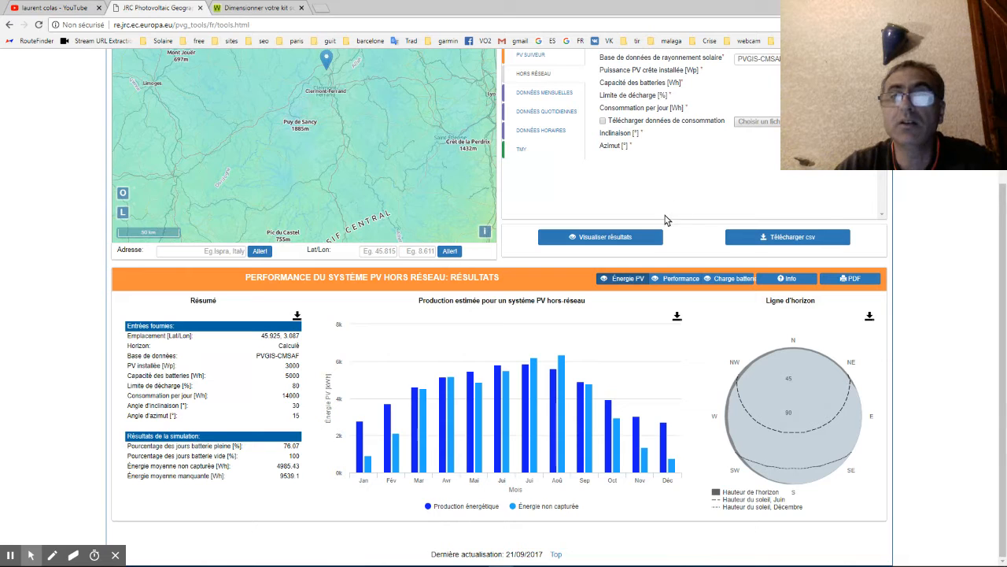
{"action": "left_click", "coordinate": [636, 236]}
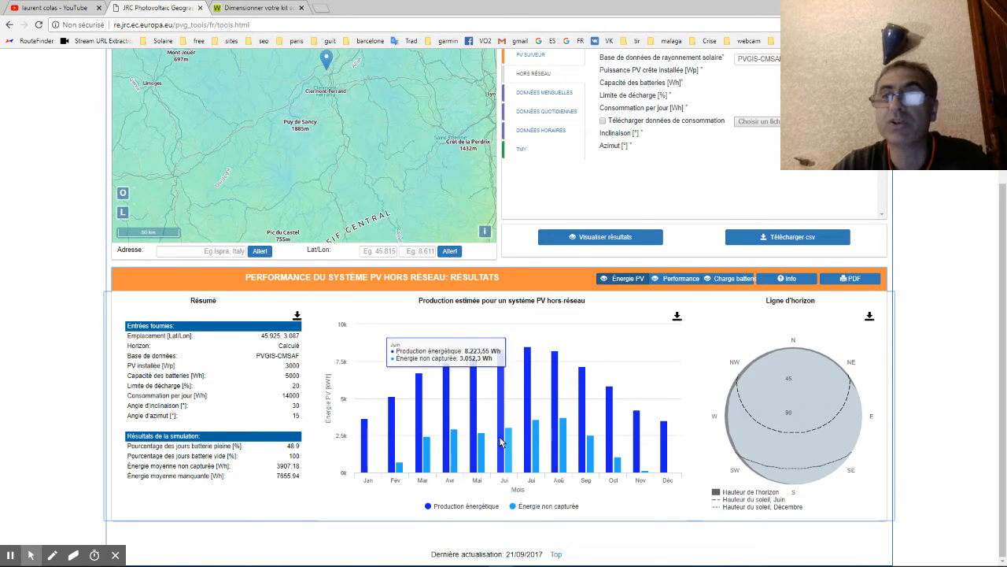
{"action": "scroll", "coordinate": [708, 178], "scroll_direction": "up", "scroll_amount": 1}
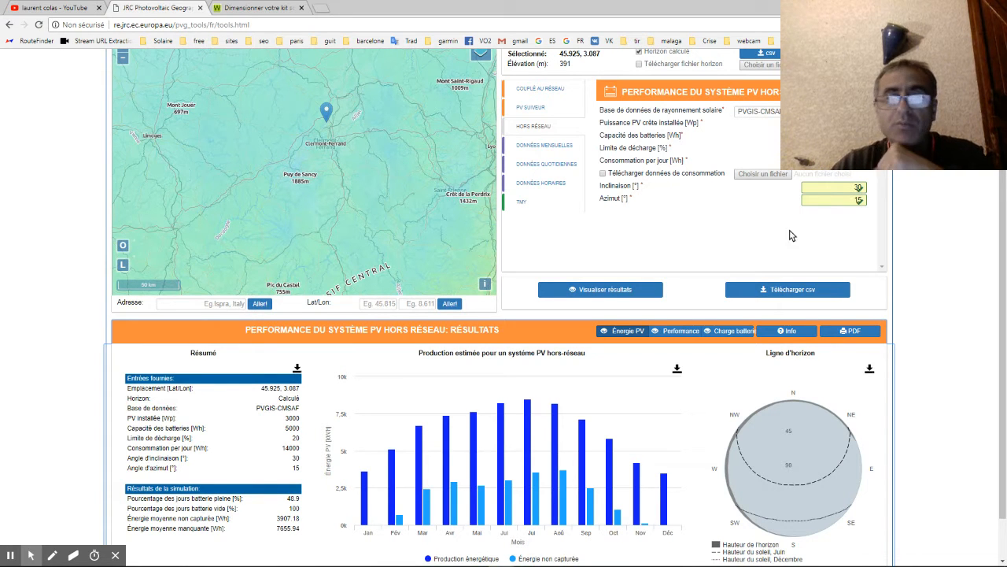
{"action": "scroll", "coordinate": [354, 472], "scroll_direction": "down", "scroll_amount": 1}
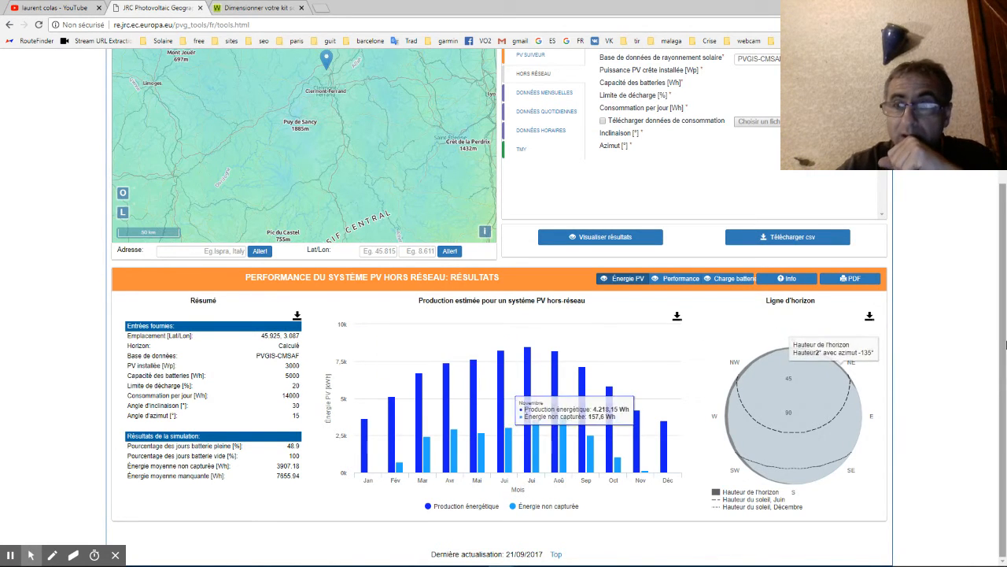
Export the off-grid simulation results as a PDF report, view it, and return to the PVGIS tool.
{"action": "mouse_move", "coordinate": [996, 336]}
{"action": "left_mouse_down"}
{"action": "mouse_move", "coordinate": [1004, 191]}
{"action": "mouse_move", "coordinate": [1005, 354]}
{"action": "mouse_move", "coordinate": [1005, 323]}
{"action": "left_mouse_up"}
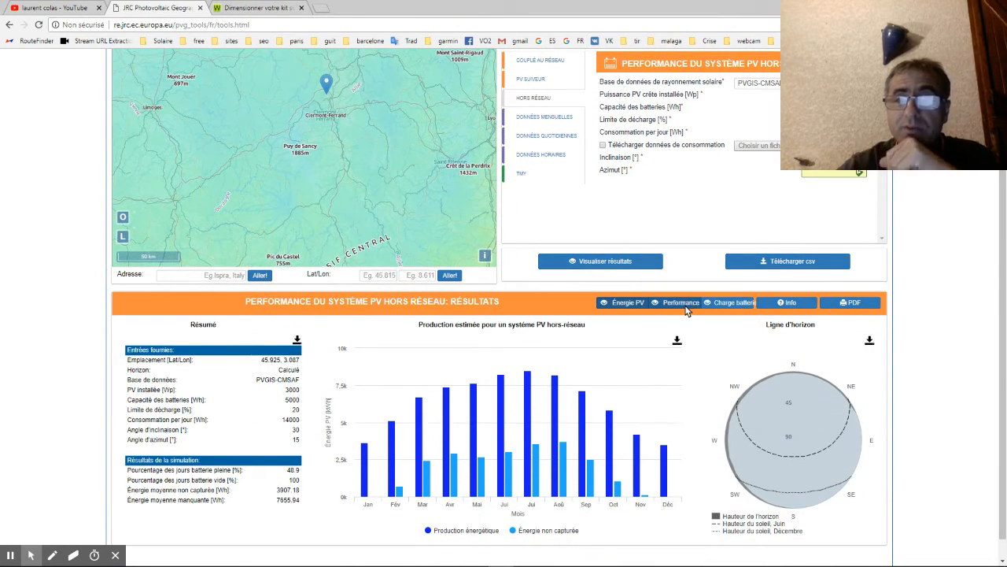
{"action": "left_click", "coordinate": [854, 303]}
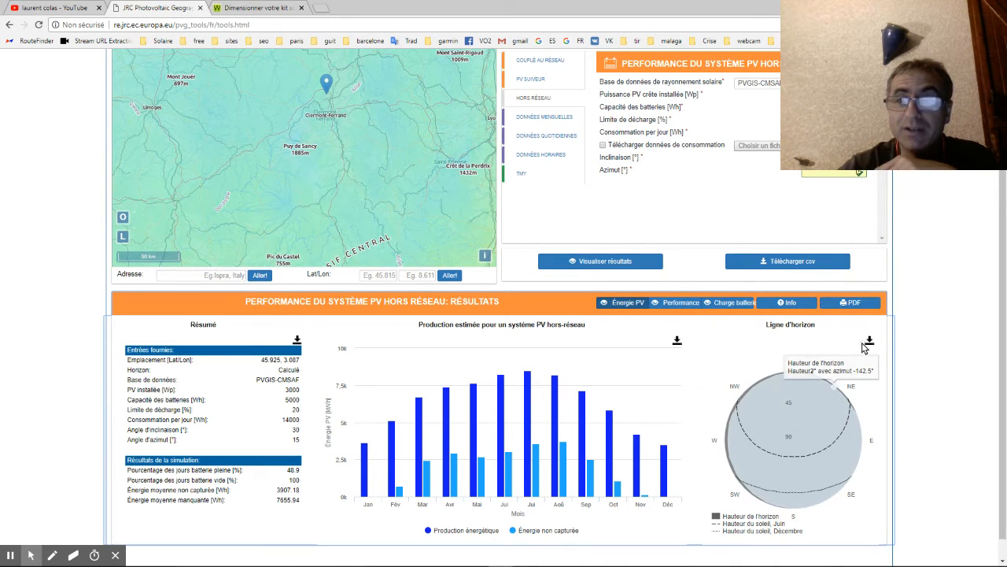
{"action": "left_click", "coordinate": [87, 555]}
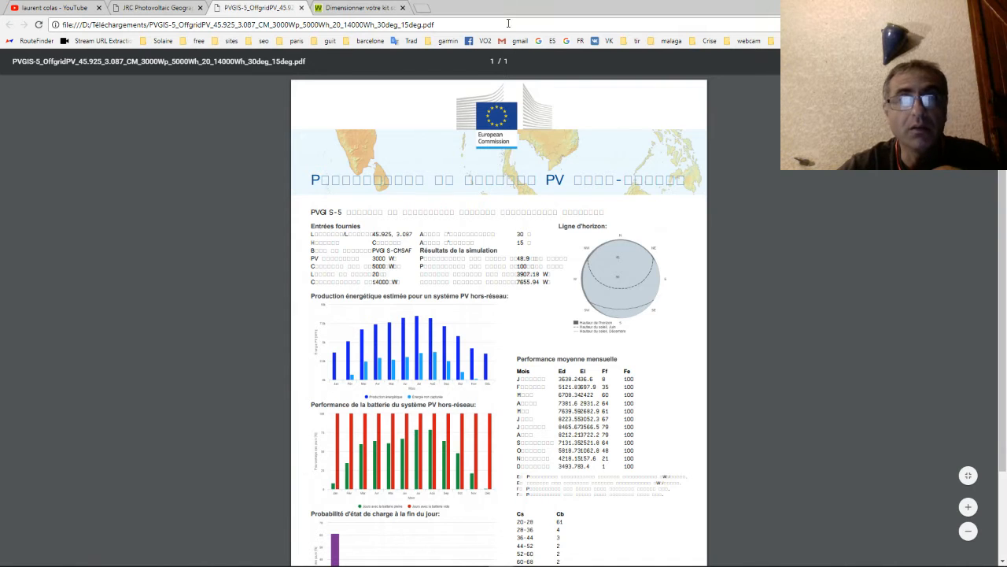
{"action": "left_click", "coordinate": [157, 8]}
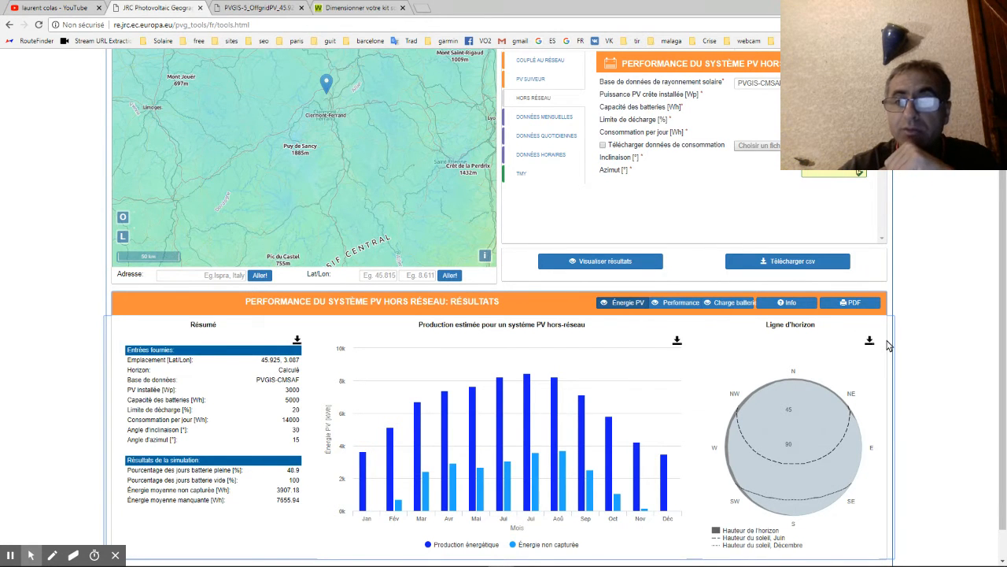
Open the bookmarked older PVGIS calculator alongside the current page and view its off-grid PV estimation form.
{"action": "scroll", "coordinate": [888, 347], "scroll_direction": "down", "scroll_amount": 1}
{"action": "scroll", "coordinate": [888, 346], "scroll_direction": "up", "scroll_amount": 2}
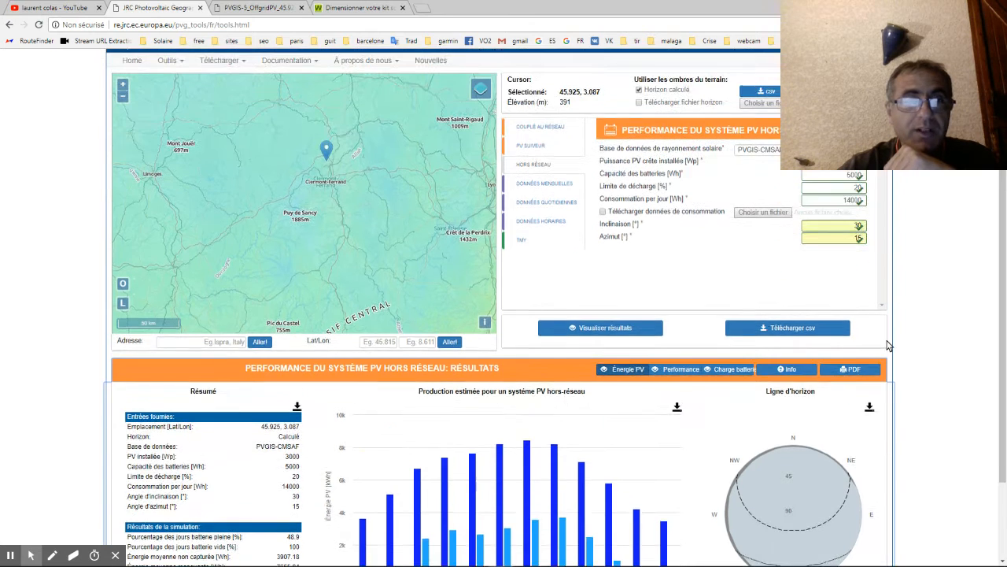
{"action": "scroll", "coordinate": [887, 346], "scroll_direction": "up", "scroll_amount": 1}
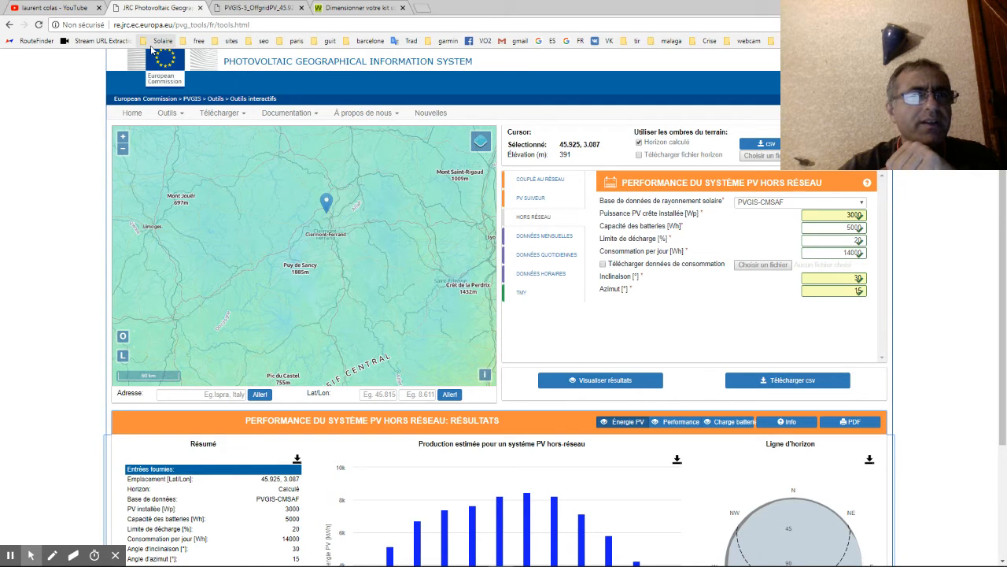
{"action": "left_click", "coordinate": [154, 43]}
{"action": "right_click", "coordinate": [187, 67]}
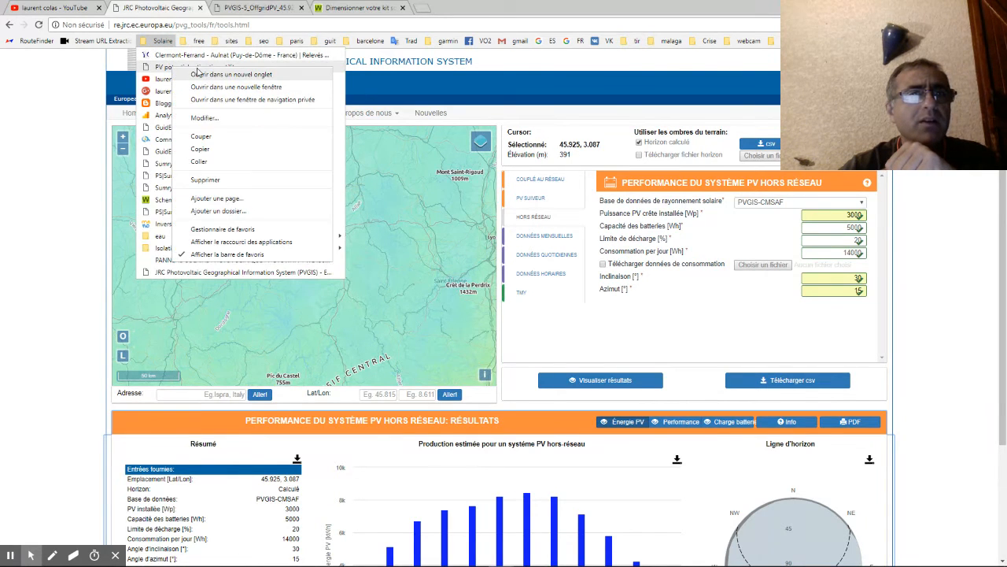
{"action": "left_click", "coordinate": [198, 74]}
{"action": "left_click", "coordinate": [473, 7]}
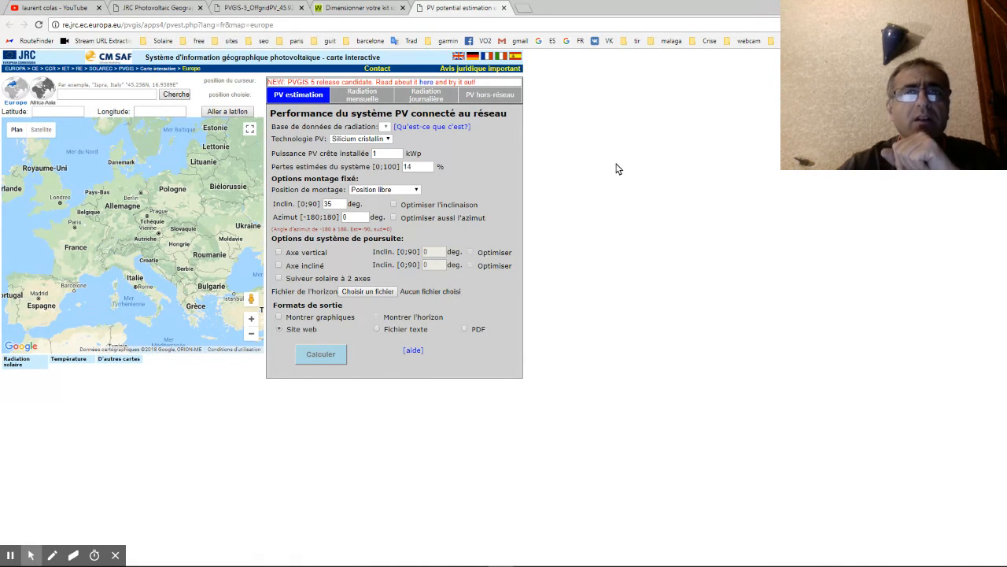
{"action": "left_click", "coordinate": [498, 95]}
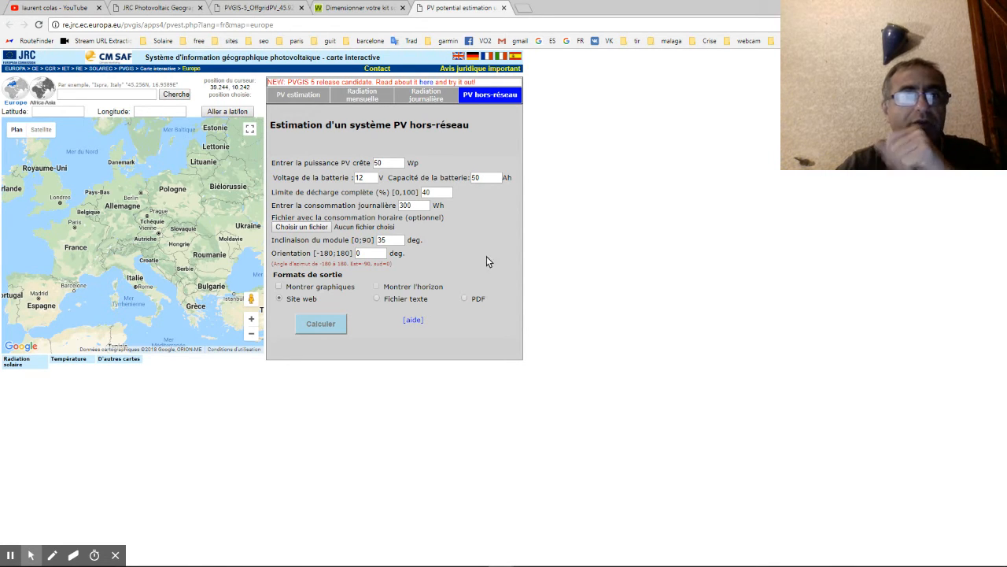
Switch to the Wattuneed solar kit sizing page and define an array of 12 panels of 250 W each.
{"action": "left_click", "coordinate": [368, 8]}
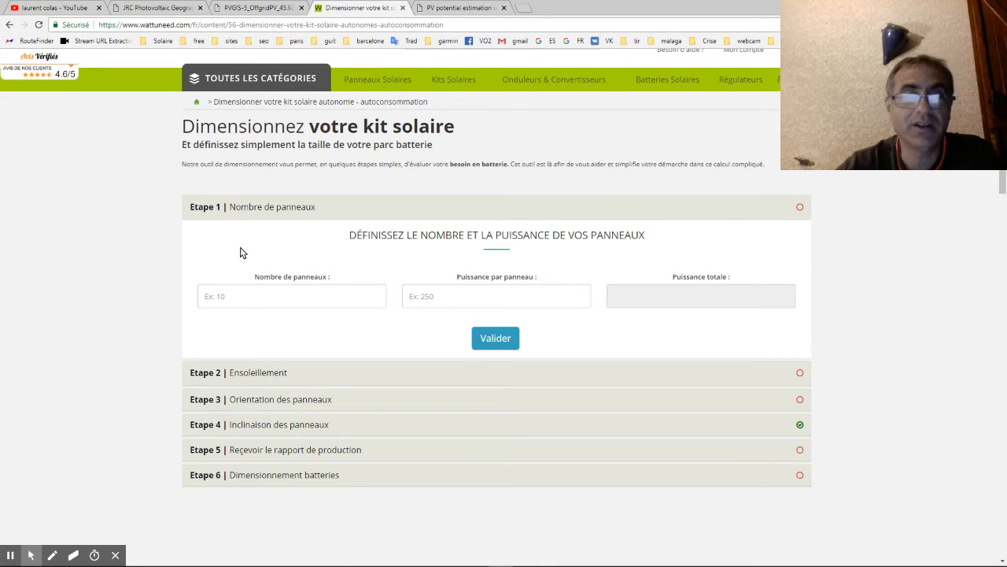
{"action": "left_click", "coordinate": [238, 296]}
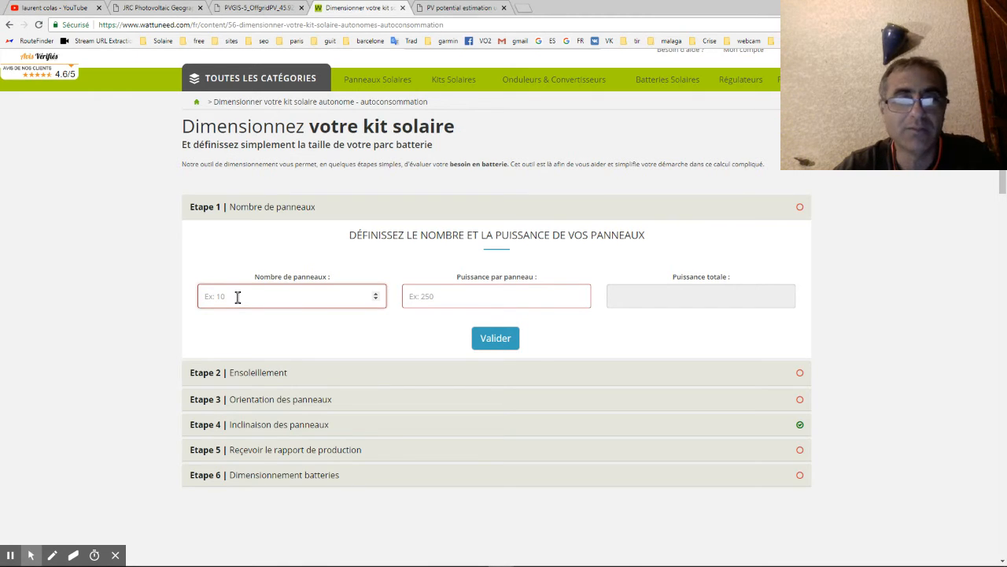
{"action": "left_click", "coordinate": [464, 295]}
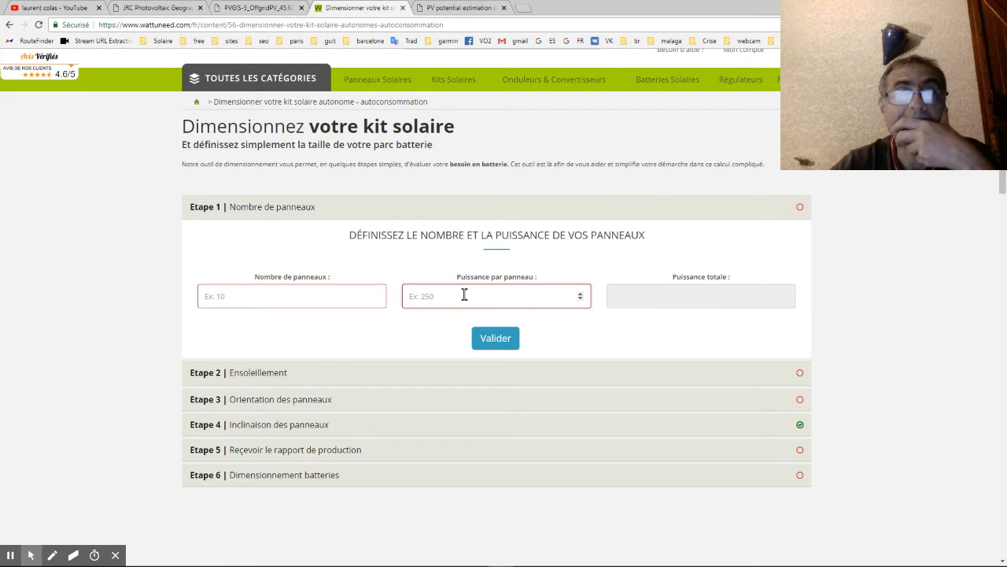
{"action": "left_click", "coordinate": [338, 296]}
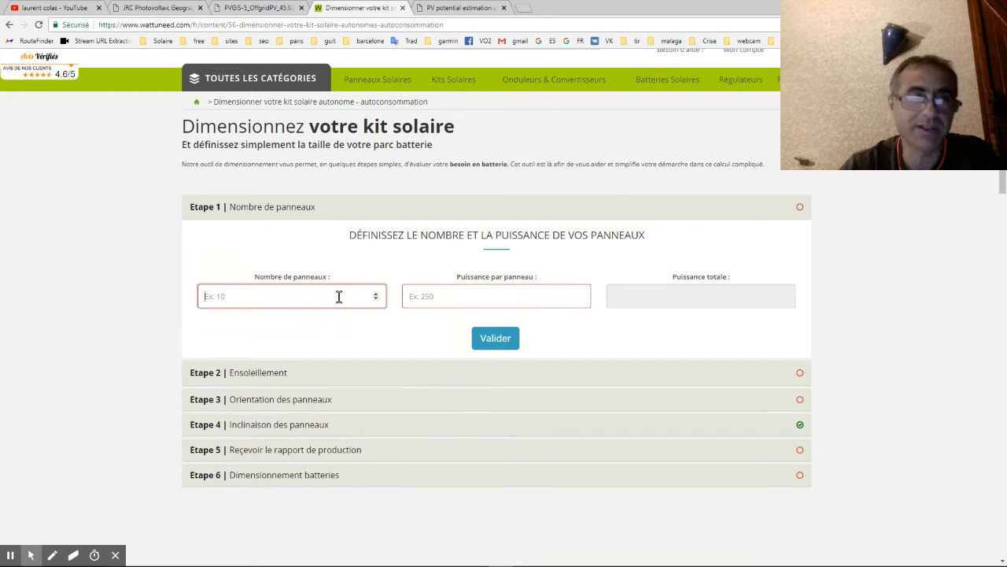
{"action": "type", "text": "12"}
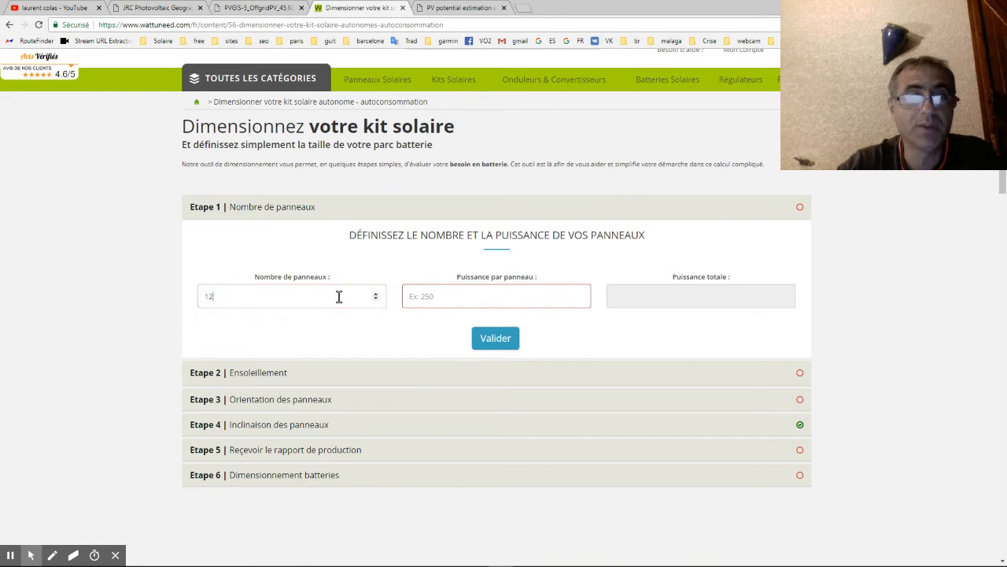
{"action": "left_click", "coordinate": [493, 294]}
{"action": "type", "text": "250"}
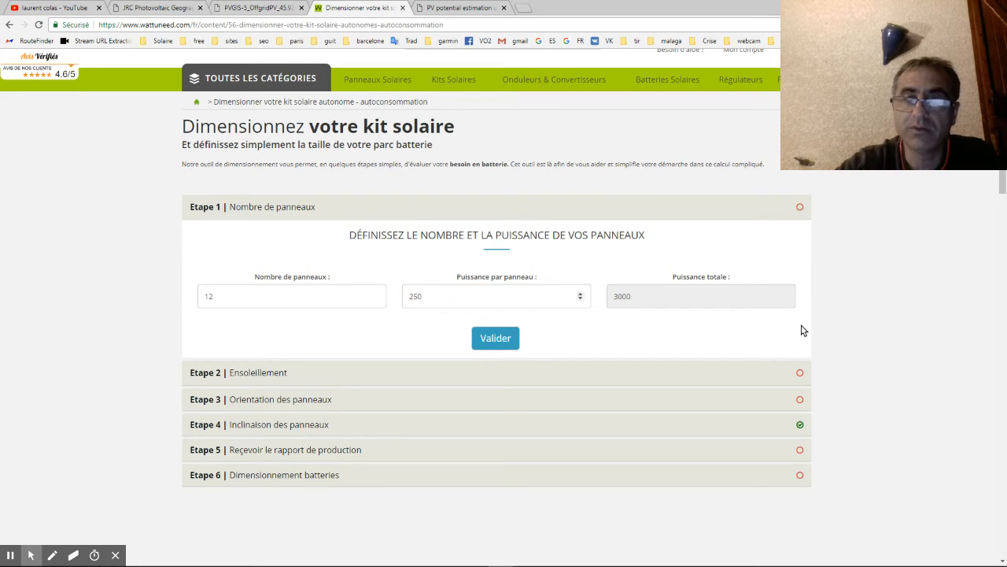
{"action": "left_click", "coordinate": [486, 344]}
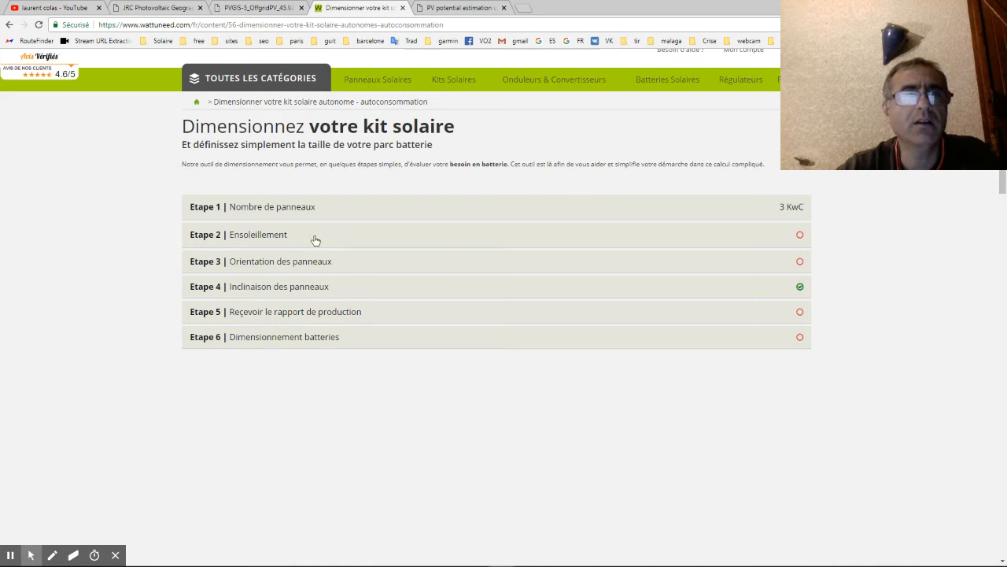
Set the installation's location to Clermont-Ferrand, France, in the sunshine stage.
{"action": "left_click", "coordinate": [266, 239]}
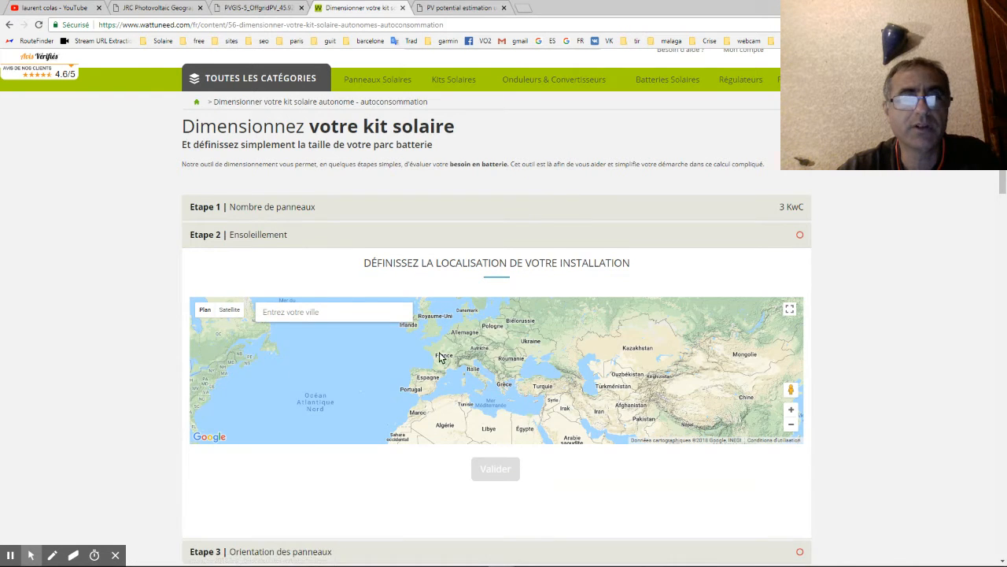
{"action": "scroll", "coordinate": [441, 365], "scroll_direction": "up", "scroll_amount": 1}
{"action": "left_click", "coordinate": [381, 369]}
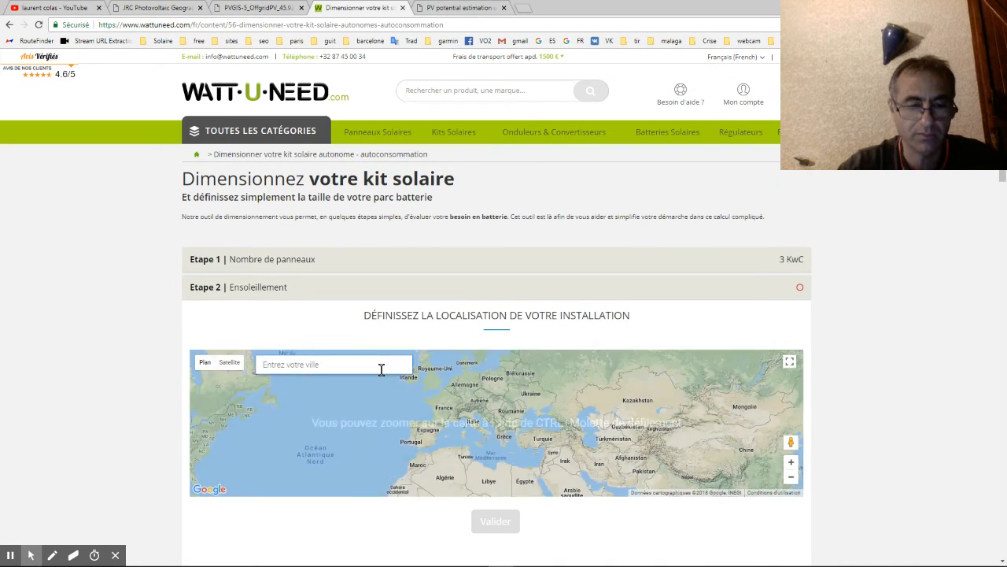
{"action": "type", "text": "clermon"}
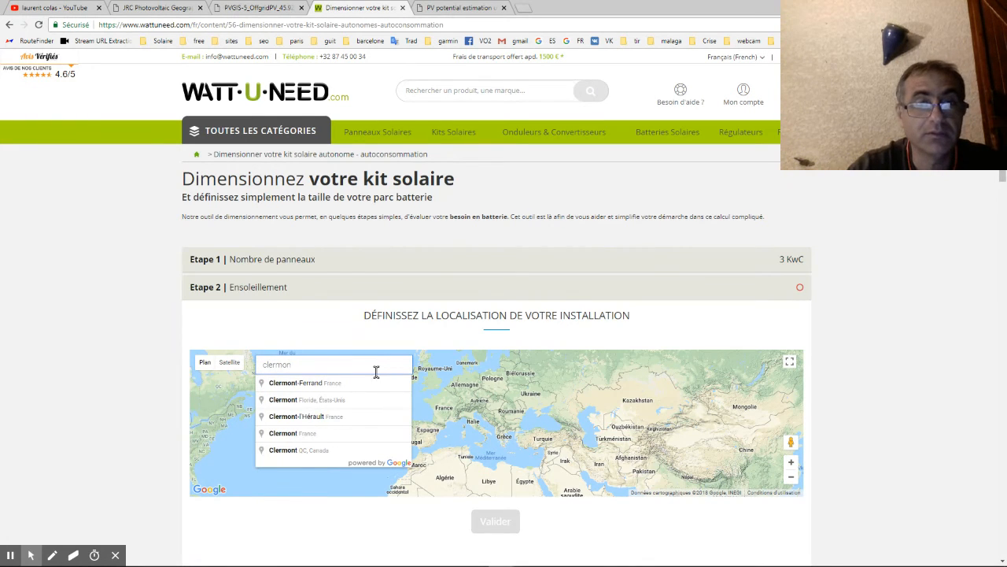
{"action": "left_click", "coordinate": [368, 383]}
{"action": "left_click", "coordinate": [485, 518]}
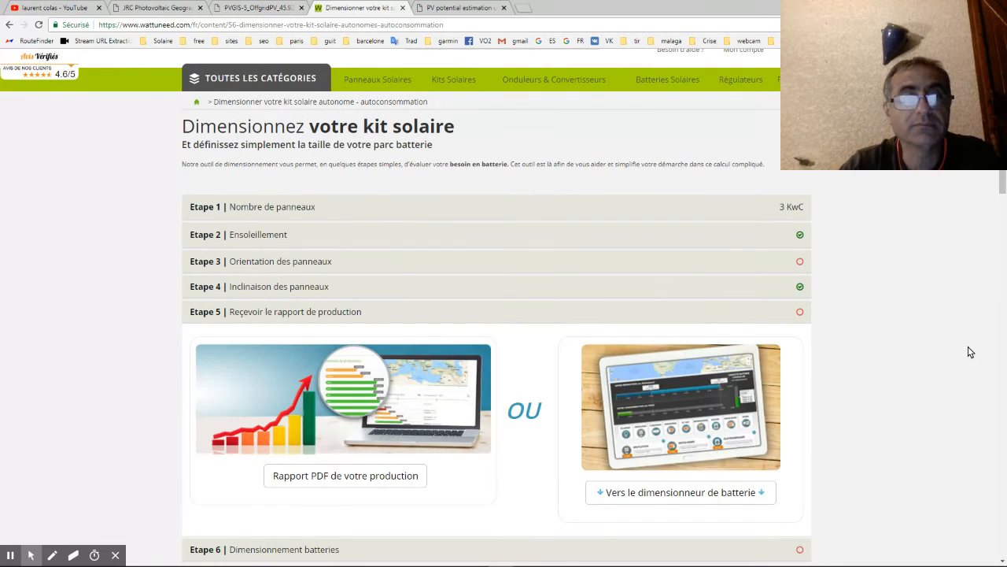
Set the panel orientation to 15°, between south and south-west.
{"action": "left_click", "coordinate": [303, 262]}
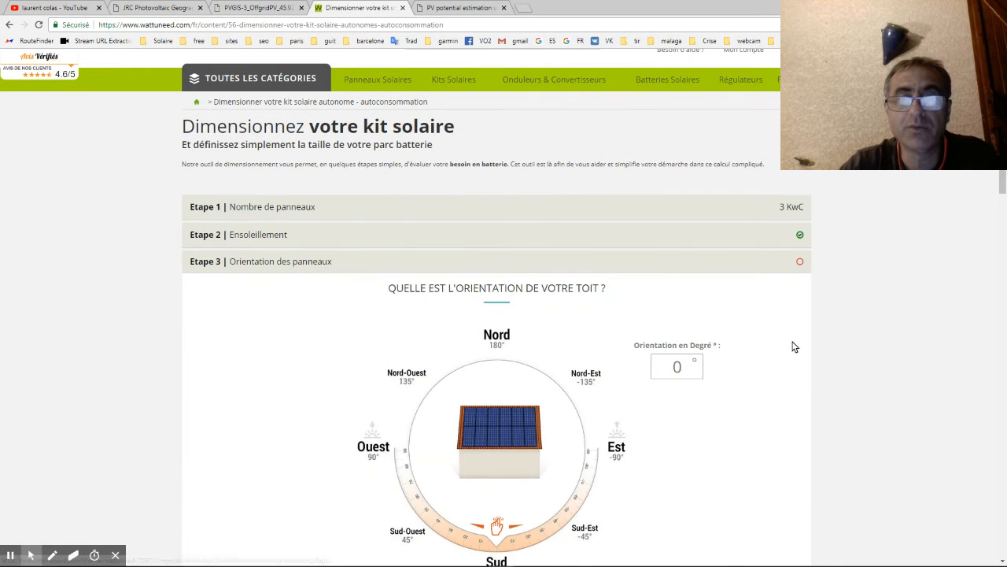
{"action": "scroll", "coordinate": [902, 447], "scroll_direction": "down", "scroll_amount": 1}
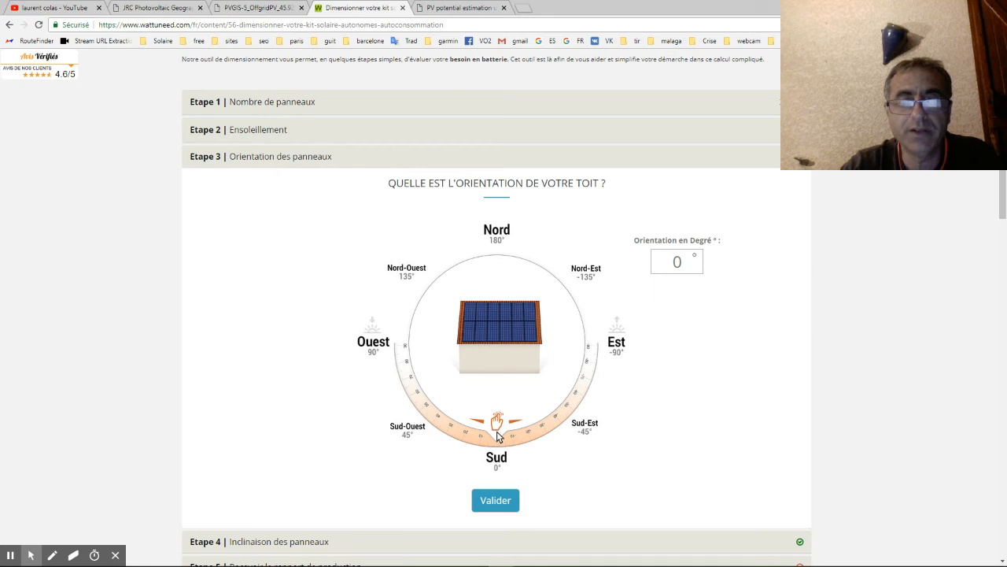
{"action": "left_click_drag", "start_coordinate": [498, 440], "coordinate": [476, 431]}
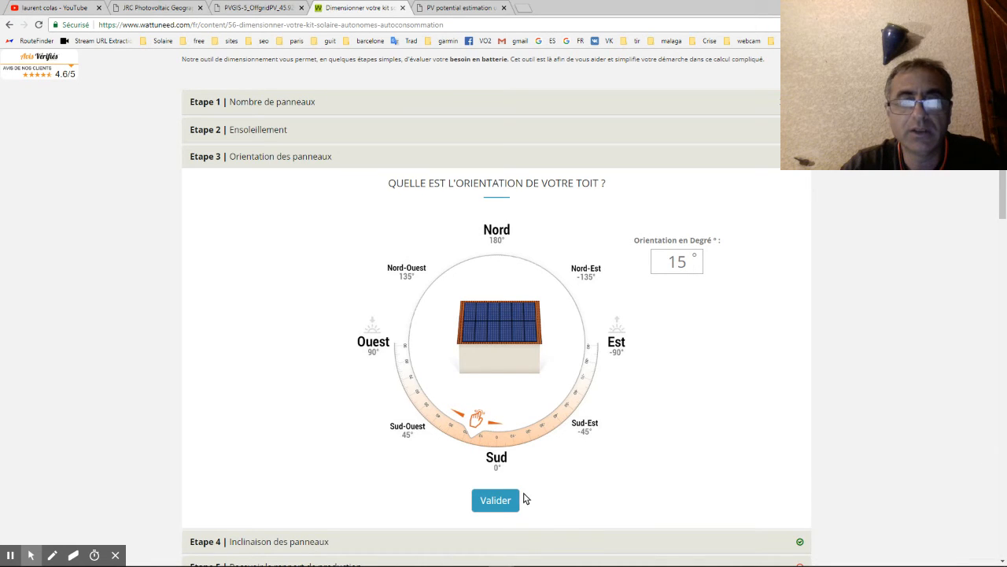
{"action": "left_click", "coordinate": [496, 502]}
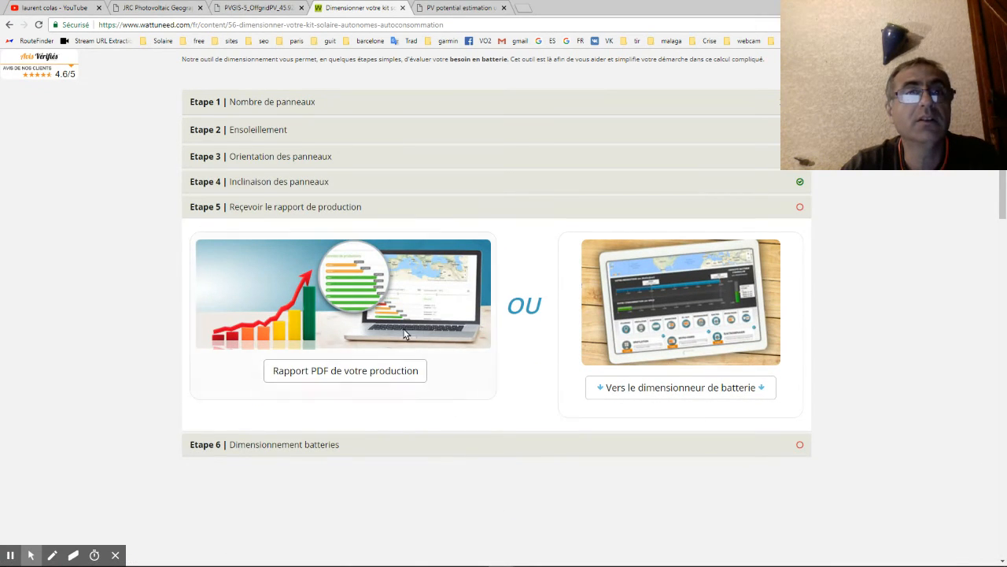
Set the panel inclination to 30°.
{"action": "left_click", "coordinate": [282, 184]}
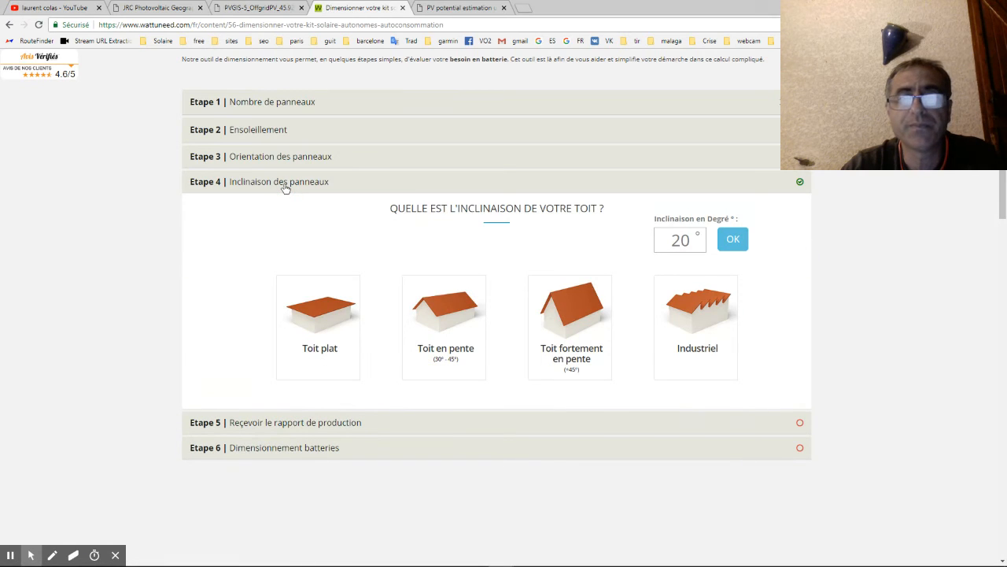
{"action": "left_click", "coordinate": [685, 241]}
{"action": "key", "text": "BackSpace"}
{"action": "key", "text": "BackSpace"}
{"action": "type", "text": "30"}
{"action": "left_click", "coordinate": [727, 240]}
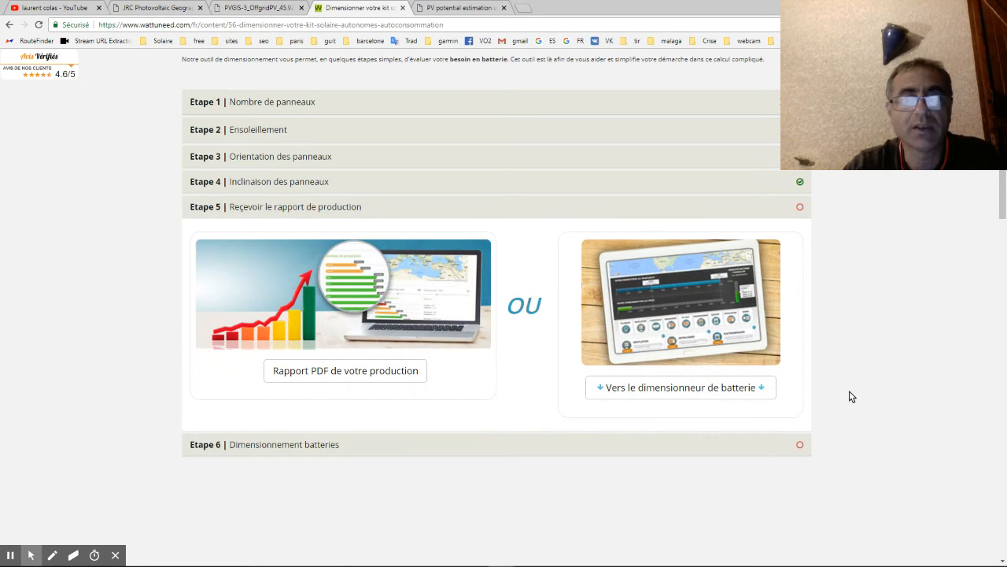
Generate the PDF production report, open it and examine the monthly production evaluation.
{"action": "left_click", "coordinate": [346, 373]}
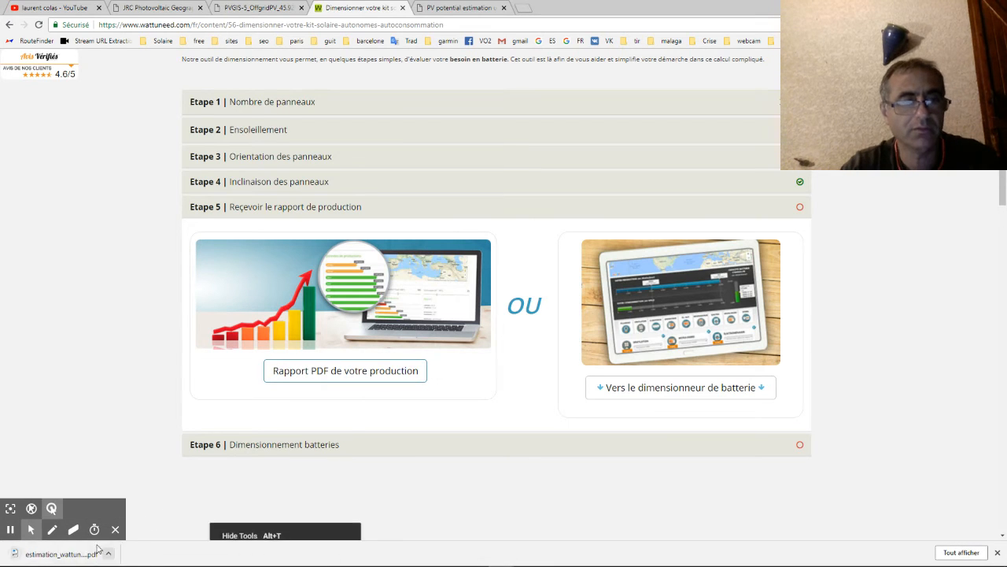
{"action": "left_click", "coordinate": [81, 554]}
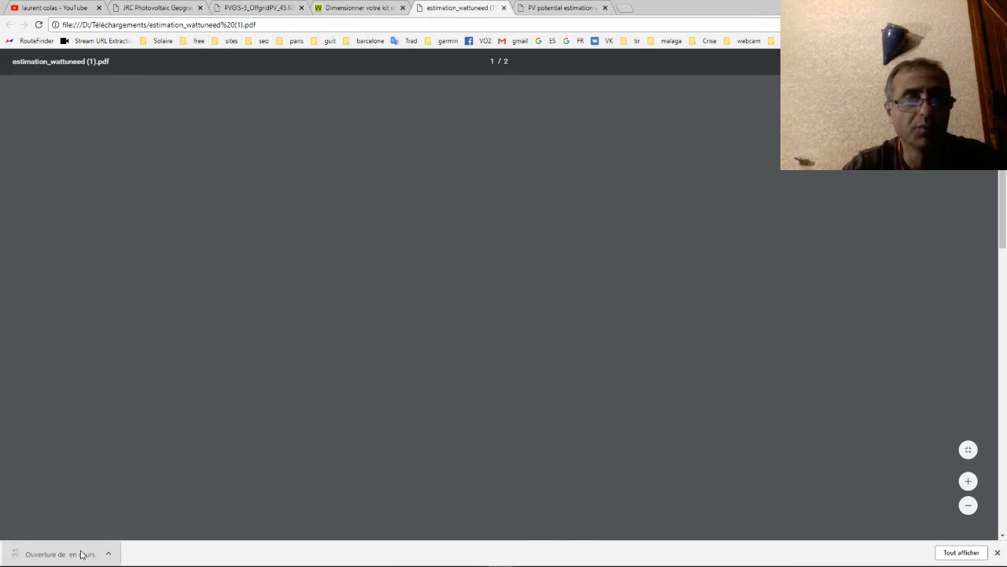
{"action": "scroll", "coordinate": [622, 463], "scroll_direction": "down", "scroll_amount": 5}
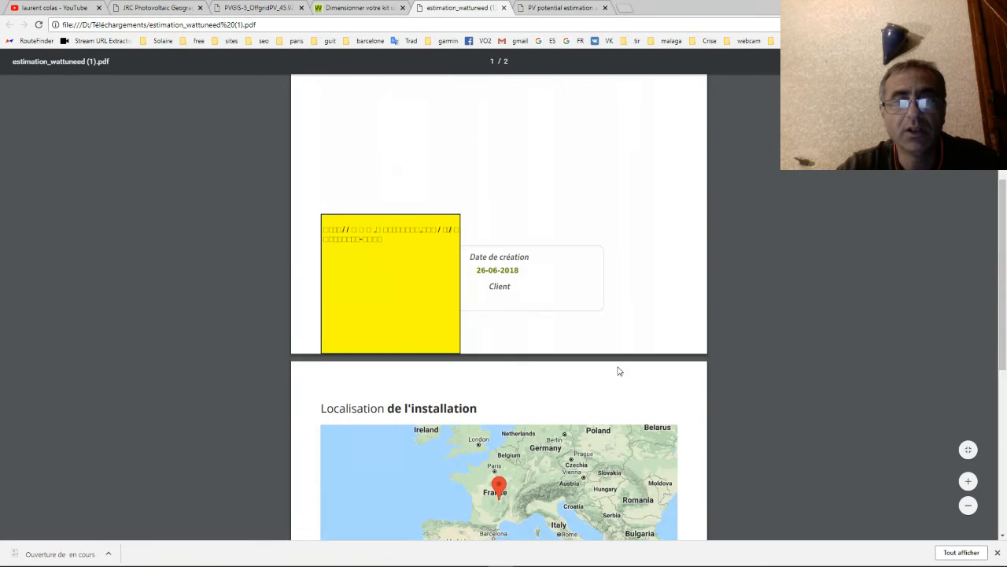
{"action": "scroll", "coordinate": [618, 371], "scroll_direction": "down", "scroll_amount": 5}
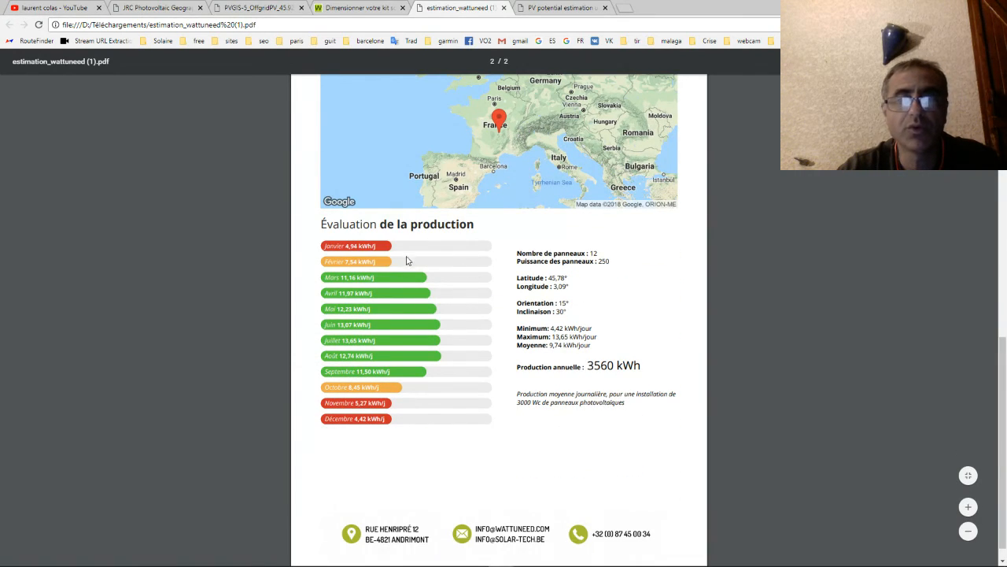
Review the production report's cover, location map and monthly evaluation, and highlight the maximum daily production value.
{"action": "scroll", "coordinate": [422, 269], "scroll_direction": "down", "scroll_amount": 1}
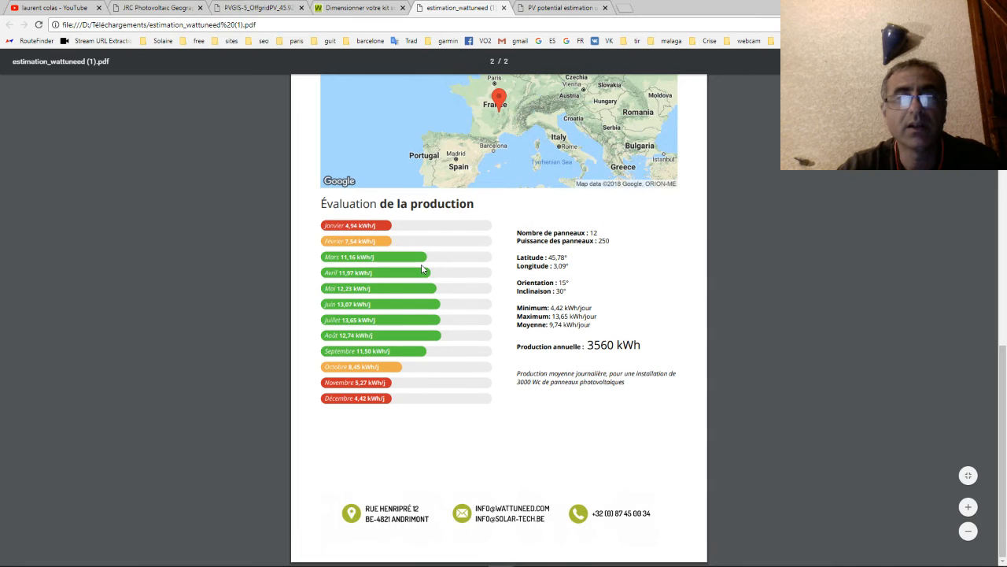
{"action": "scroll", "coordinate": [422, 269], "scroll_direction": "up", "scroll_amount": 3}
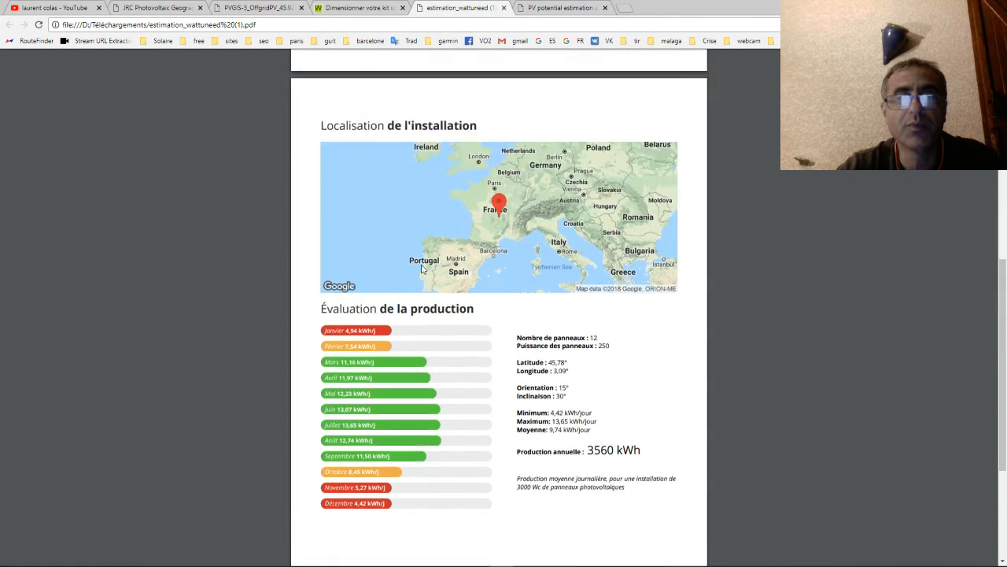
{"action": "scroll", "coordinate": [422, 270], "scroll_direction": "up", "scroll_amount": 3}
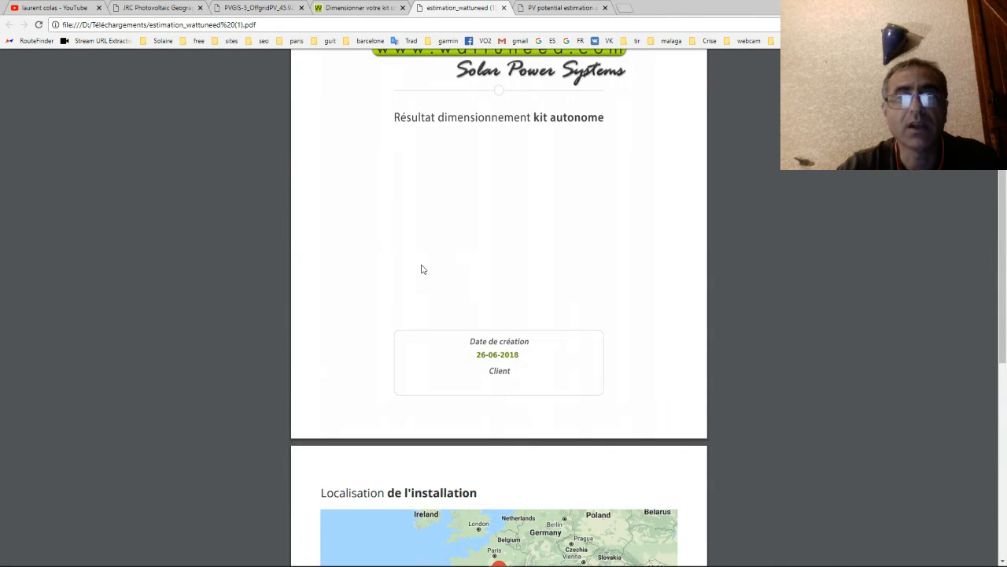
{"action": "scroll", "coordinate": [421, 269], "scroll_direction": "down", "scroll_amount": 6}
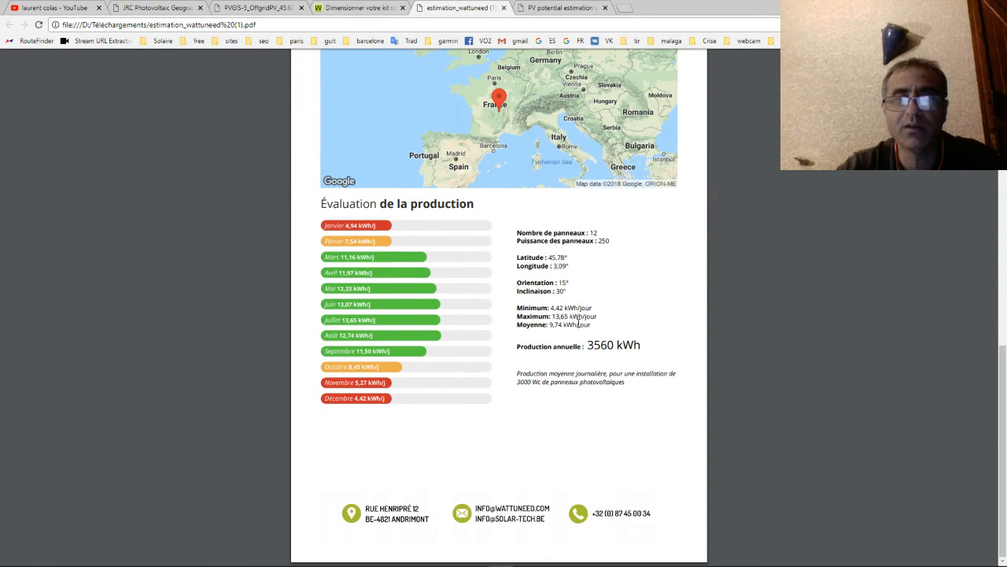
{"action": "left_click_drag", "start_coordinate": [598, 315], "coordinate": [554, 315]}
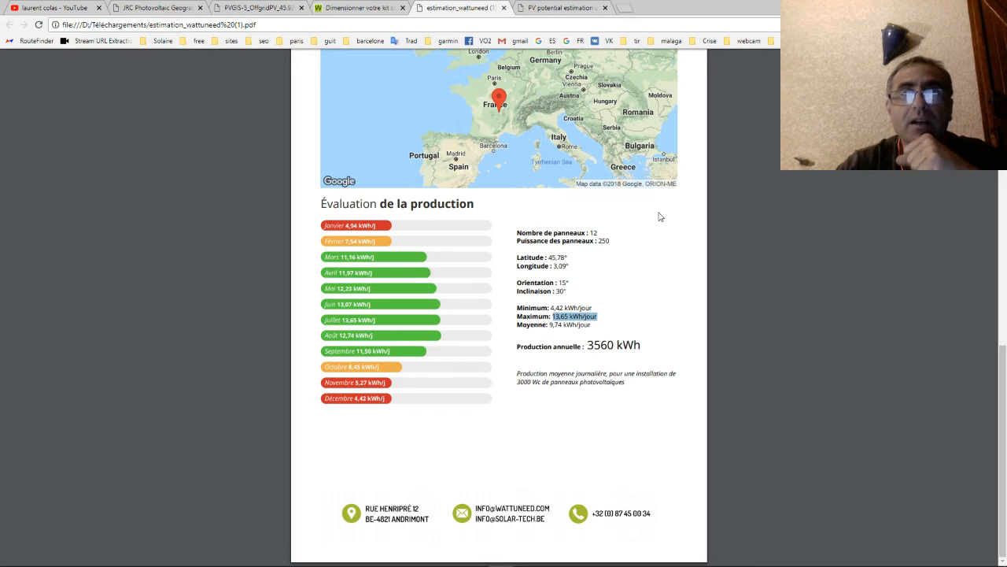
Return to the Wattuneed sizing tool, open the consumption profile in the battery sizing stage and choose Famille moyenne as the situation.
{"action": "left_click", "coordinate": [387, 6]}
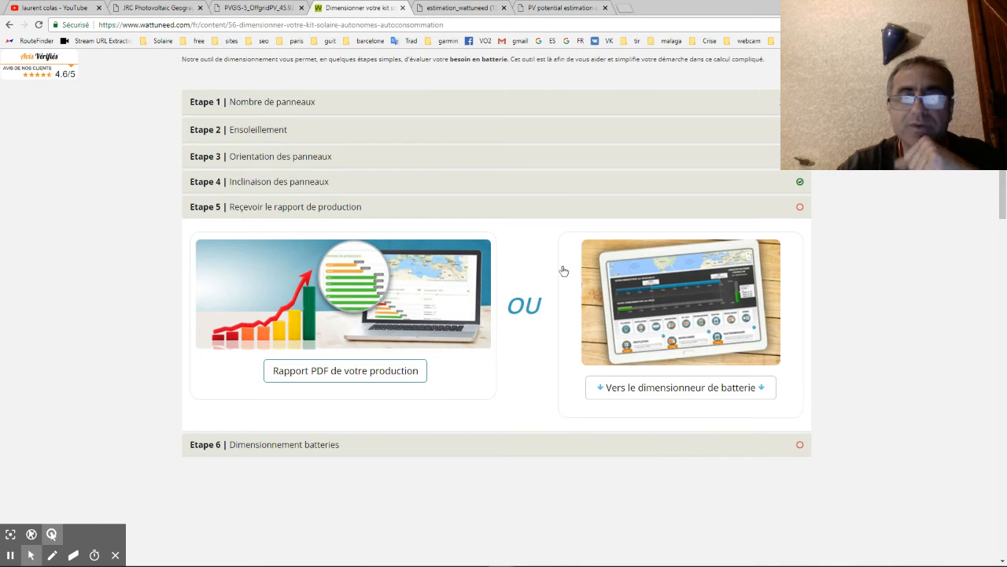
{"action": "left_click", "coordinate": [660, 387]}
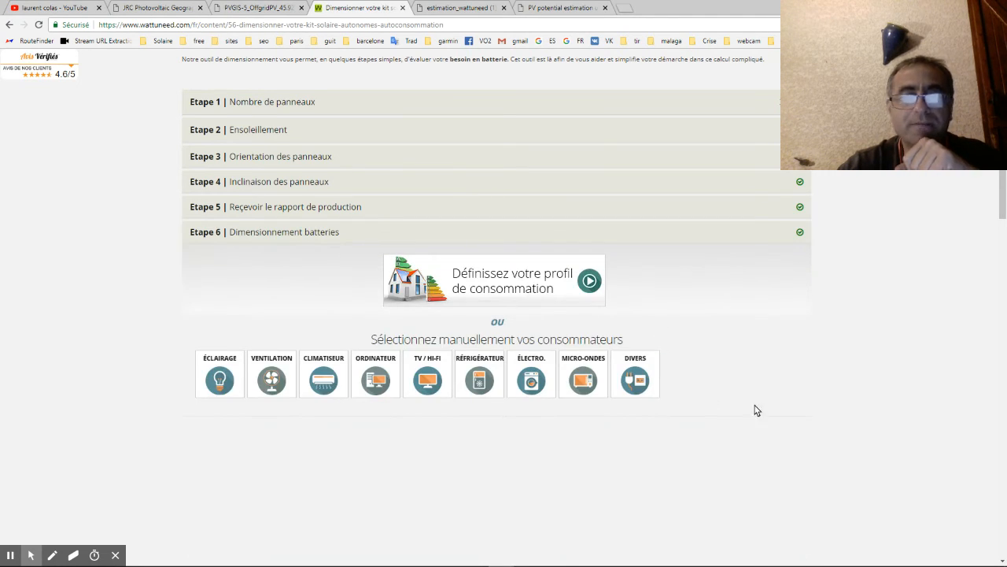
{"action": "left_click", "coordinate": [491, 290]}
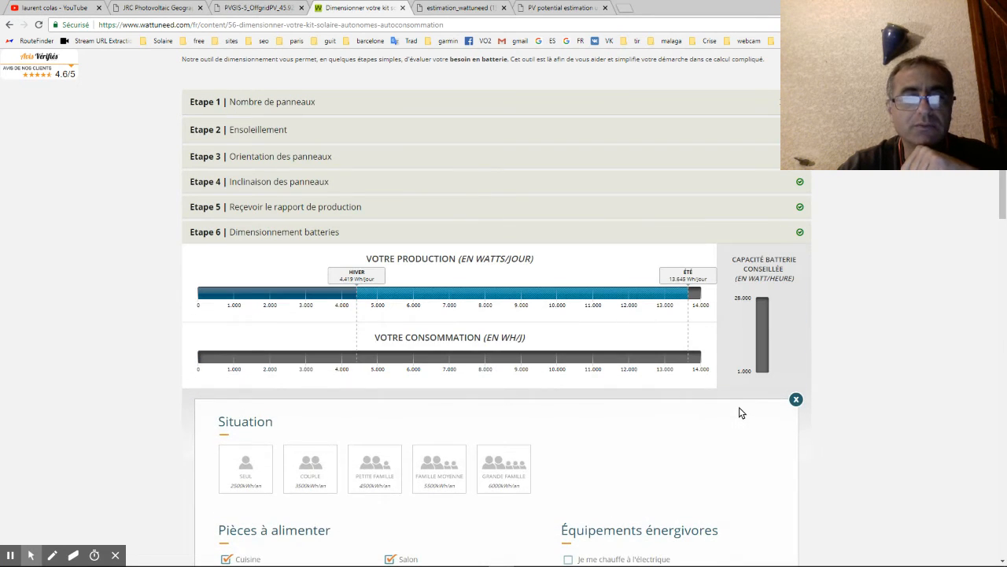
{"action": "left_click", "coordinate": [449, 480]}
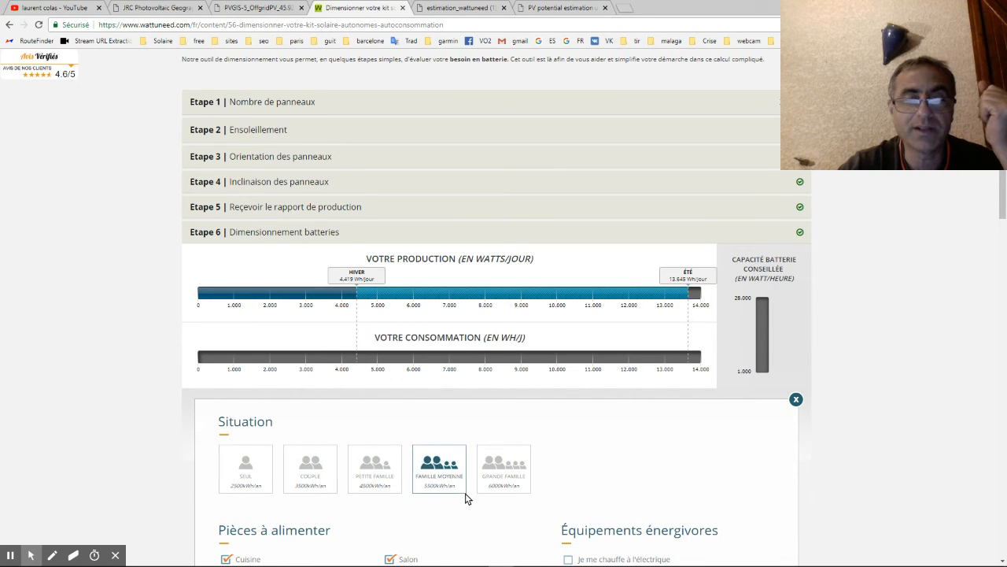
{"action": "left_click", "coordinate": [447, 480]}
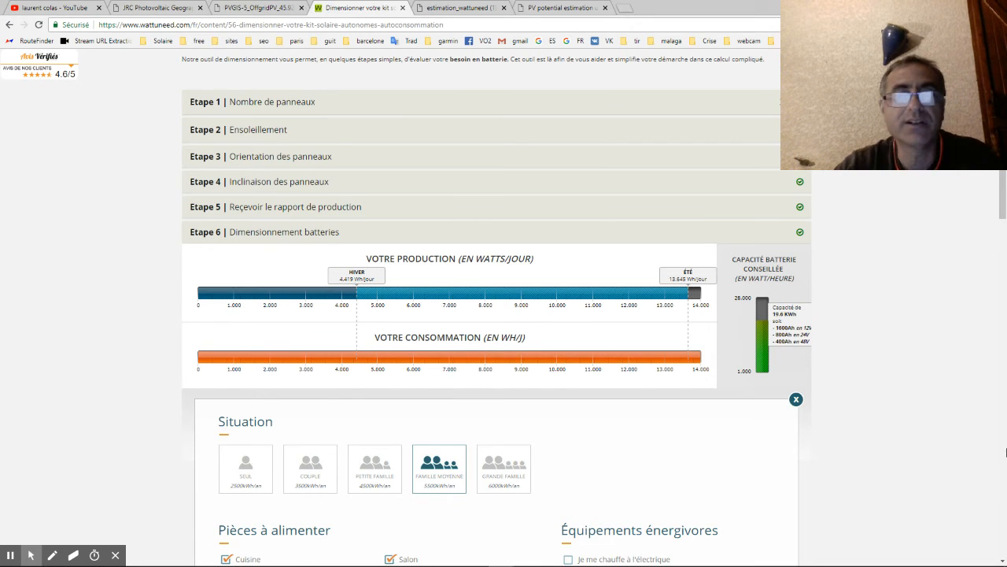
Add Piscine to the rooms to supply, enable electric cooking, and continue to the consumption per room.
{"action": "scroll", "coordinate": [1004, 450], "scroll_direction": "down", "scroll_amount": 1}
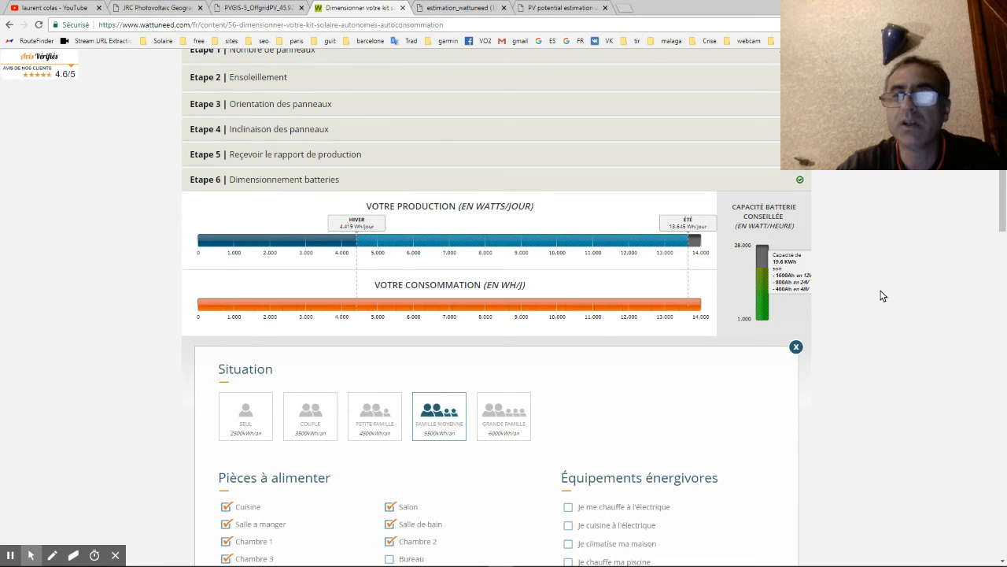
{"action": "scroll", "coordinate": [882, 295], "scroll_direction": "down", "scroll_amount": 1}
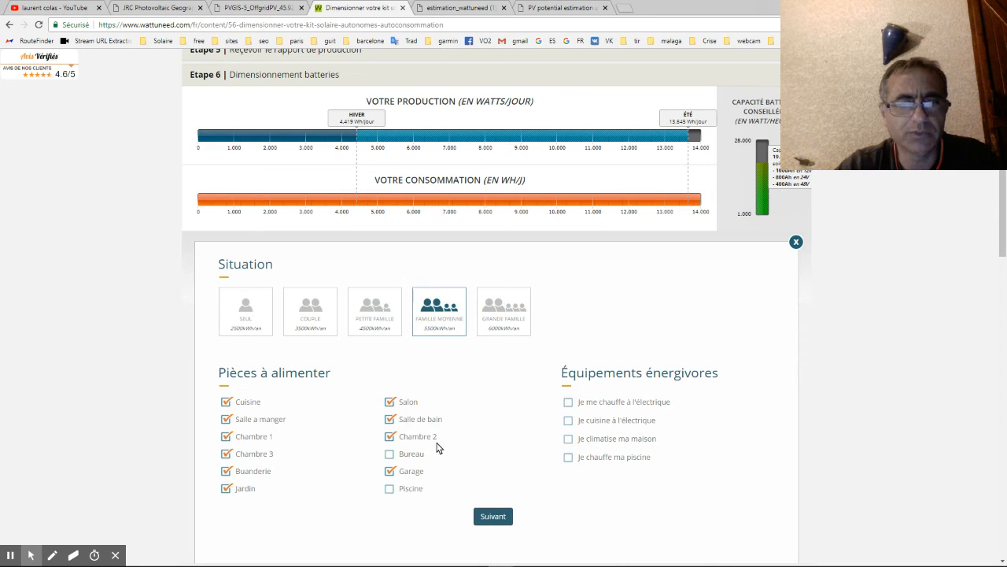
{"action": "left_click", "coordinate": [391, 489]}
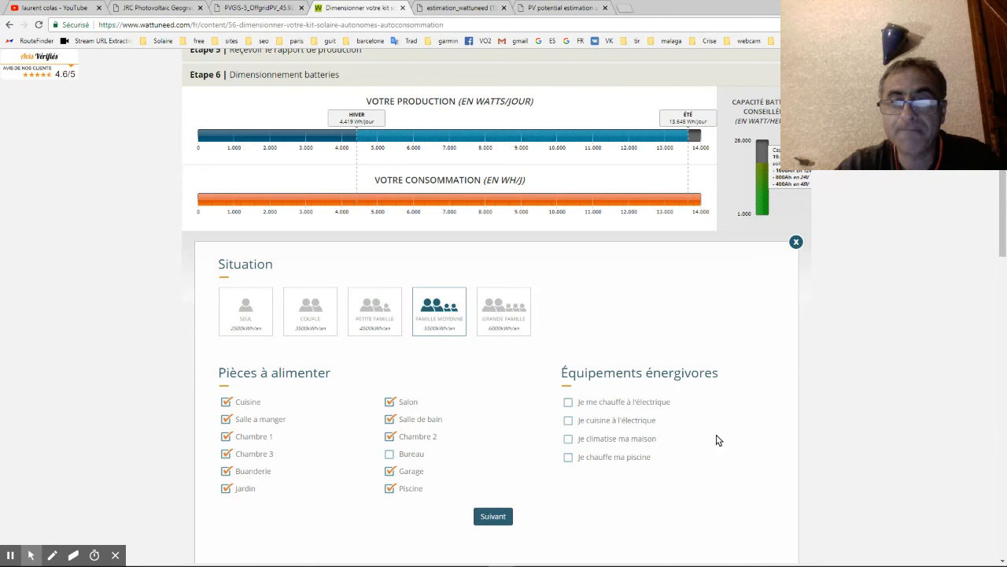
{"action": "left_click", "coordinate": [569, 421]}
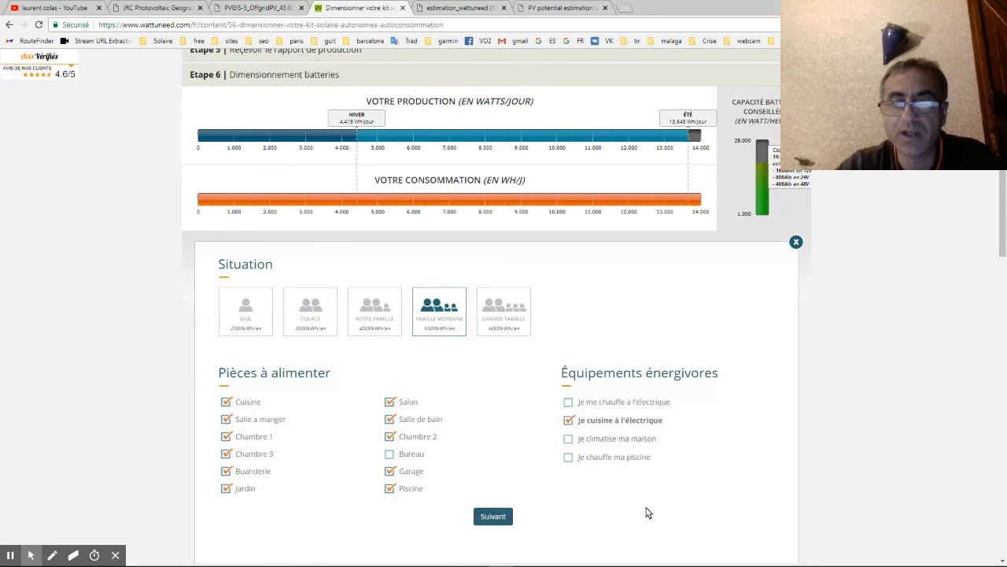
{"action": "left_click", "coordinate": [476, 516]}
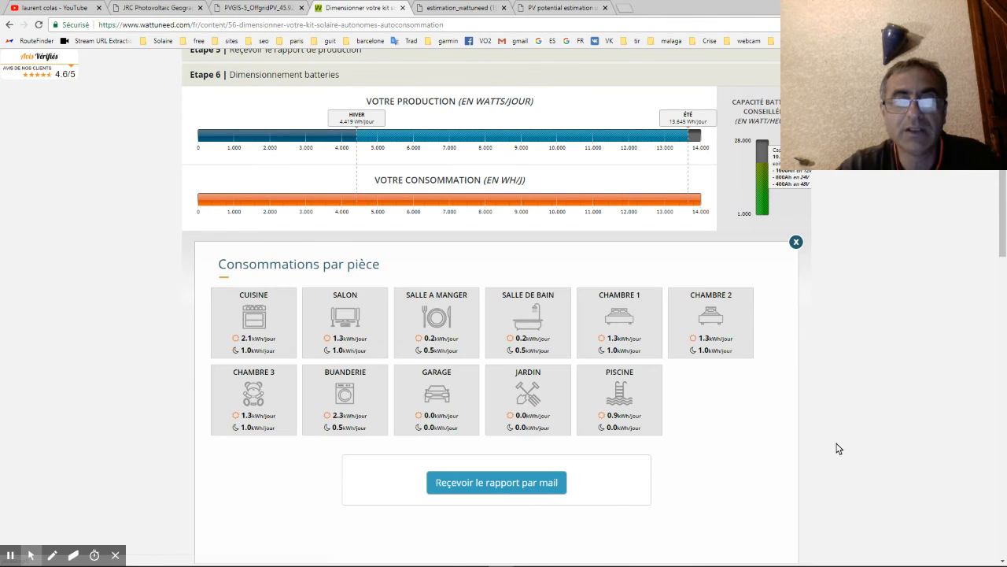
Open the form for receiving the consumption report by mail, with the first-name field ready for entry.
{"action": "scroll", "coordinate": [861, 409], "scroll_direction": "down", "scroll_amount": 1}
{"action": "left_click", "coordinate": [546, 429]}
{"action": "left_click", "coordinate": [525, 428]}
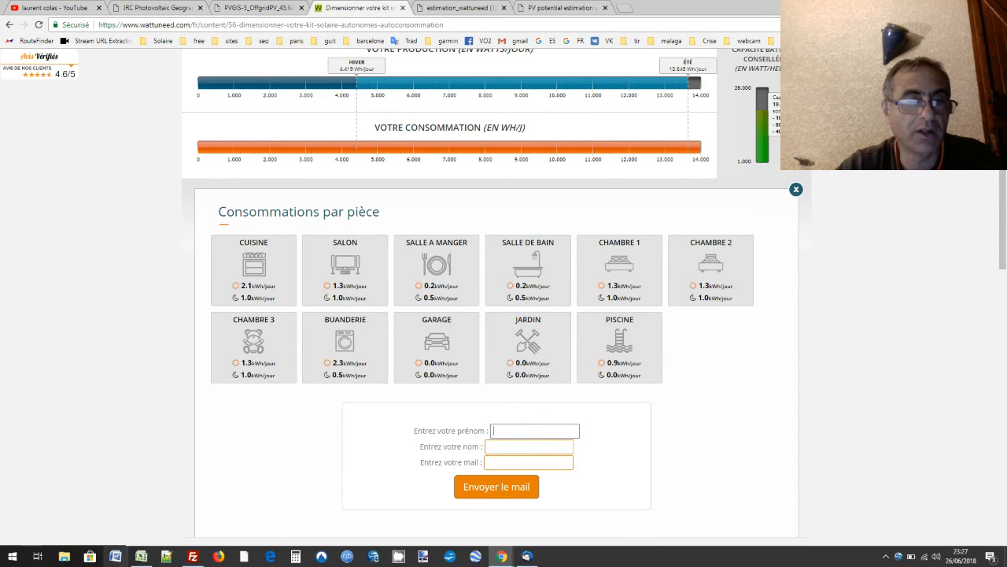
Switch to the mail program, open the received Wattuneed report PDF and examine its production evaluation and daytime consumption by room.
{"action": "left_click", "coordinate": [527, 557]}
{"action": "double_click", "coordinate": [210, 549]}
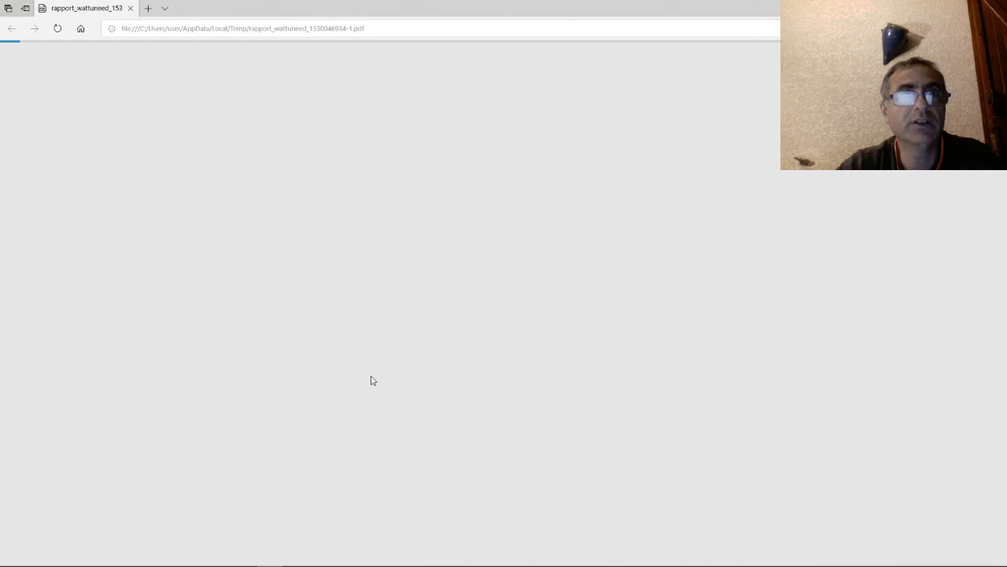
{"action": "scroll", "coordinate": [591, 257], "scroll_direction": "down", "scroll_amount": 8}
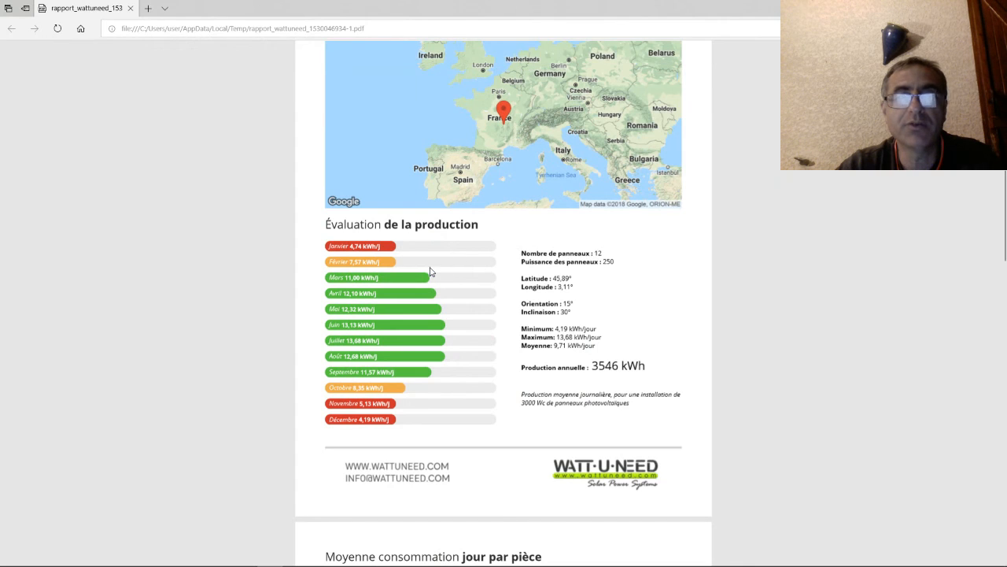
{"action": "scroll", "coordinate": [435, 387], "scroll_direction": "down", "scroll_amount": 3}
{"action": "scroll", "coordinate": [434, 387], "scroll_direction": "down", "scroll_amount": 2}
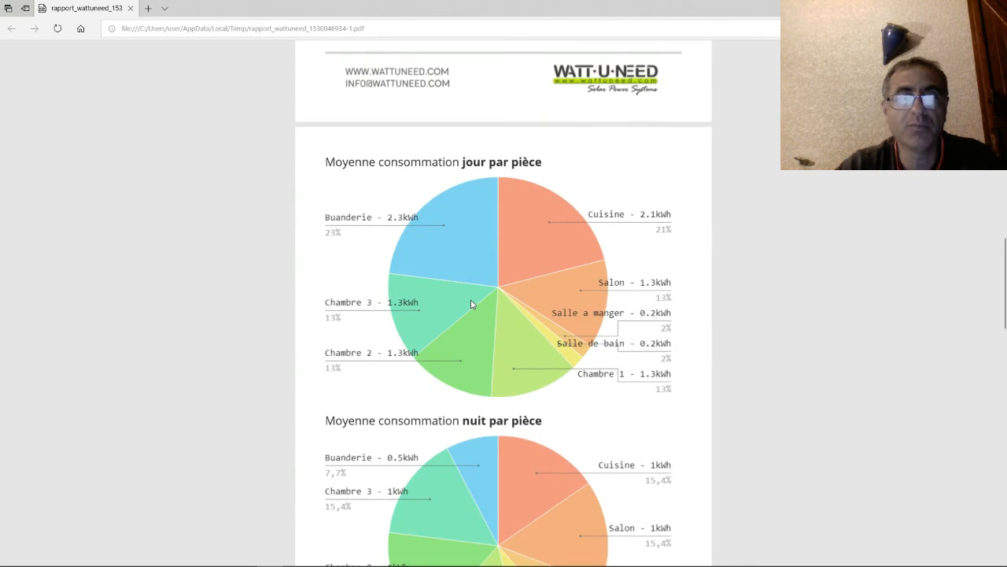
Examine the report's total consumption per room, seasonal consumption against production and battery capacity, then leave the report and mail program.
{"action": "scroll", "coordinate": [471, 303], "scroll_direction": "down", "scroll_amount": 8}
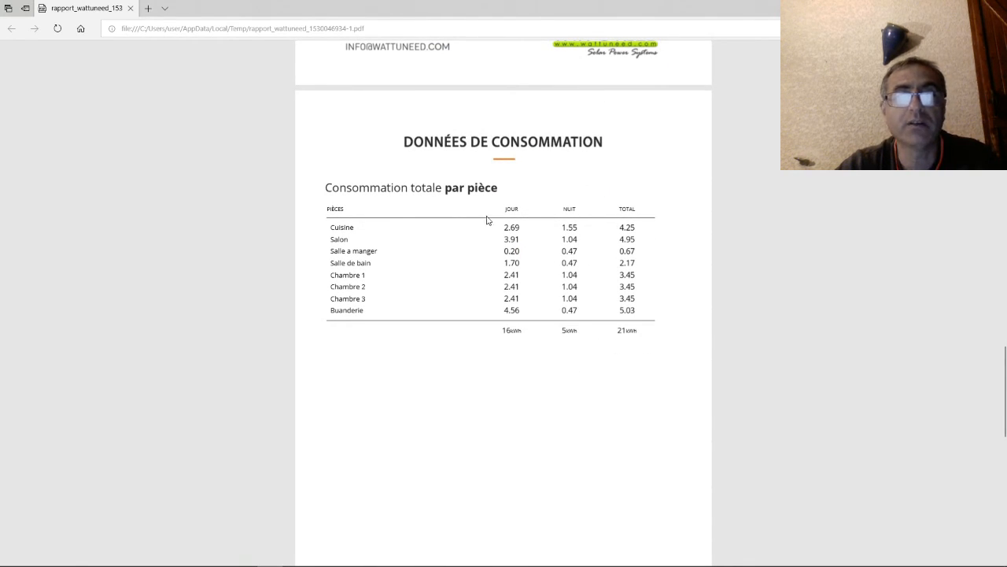
{"action": "scroll", "coordinate": [487, 220], "scroll_direction": "down", "scroll_amount": 7}
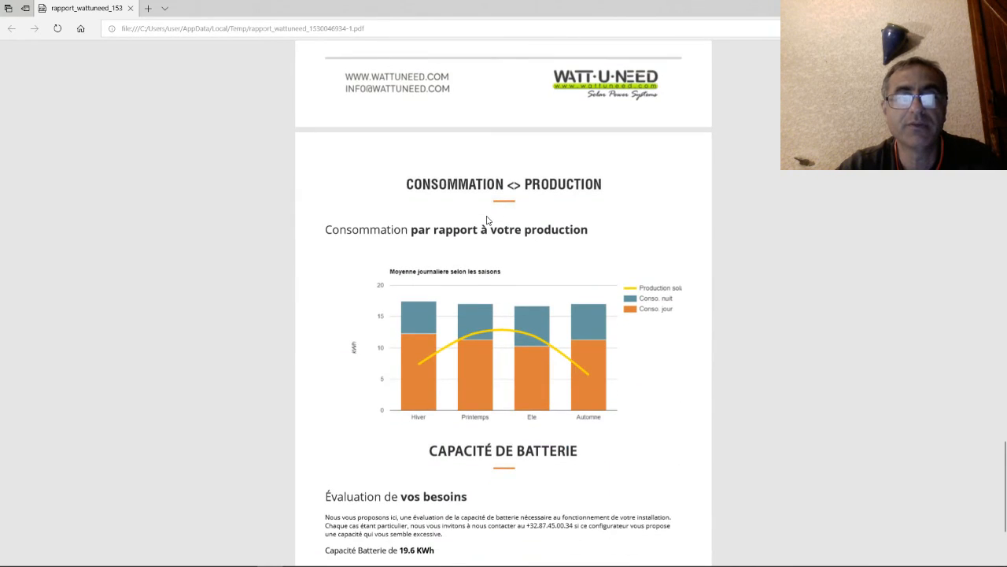
{"action": "scroll", "coordinate": [486, 221], "scroll_direction": "down", "scroll_amount": 1}
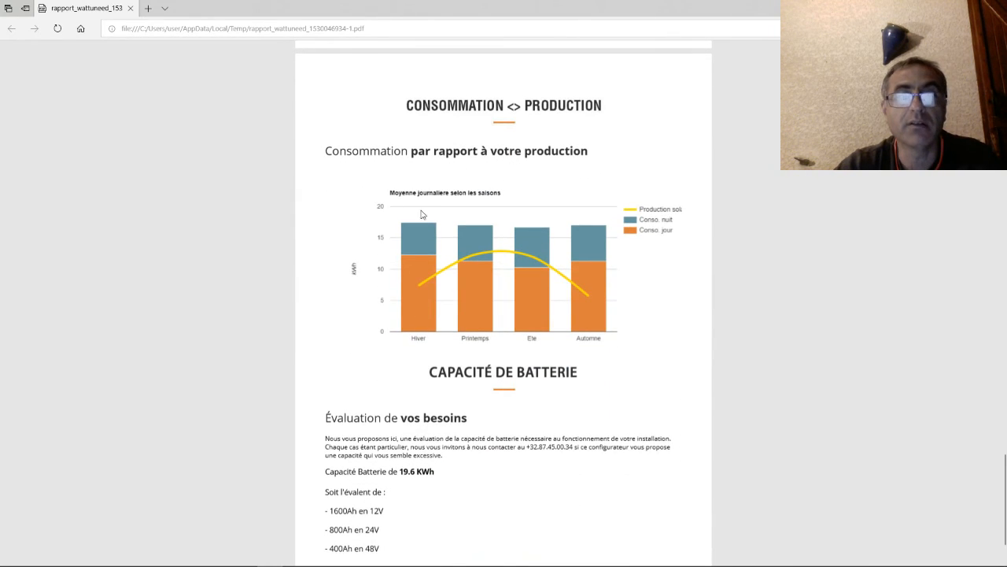
{"action": "scroll", "coordinate": [652, 364], "scroll_direction": "down", "scroll_amount": 1}
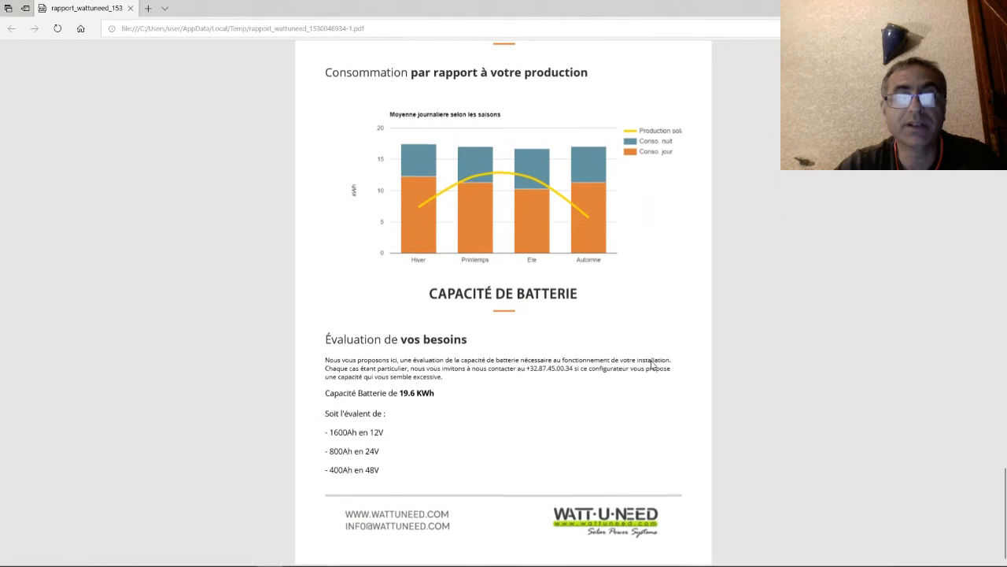
{"action": "scroll", "coordinate": [617, 358], "scroll_direction": "up", "scroll_amount": 9}
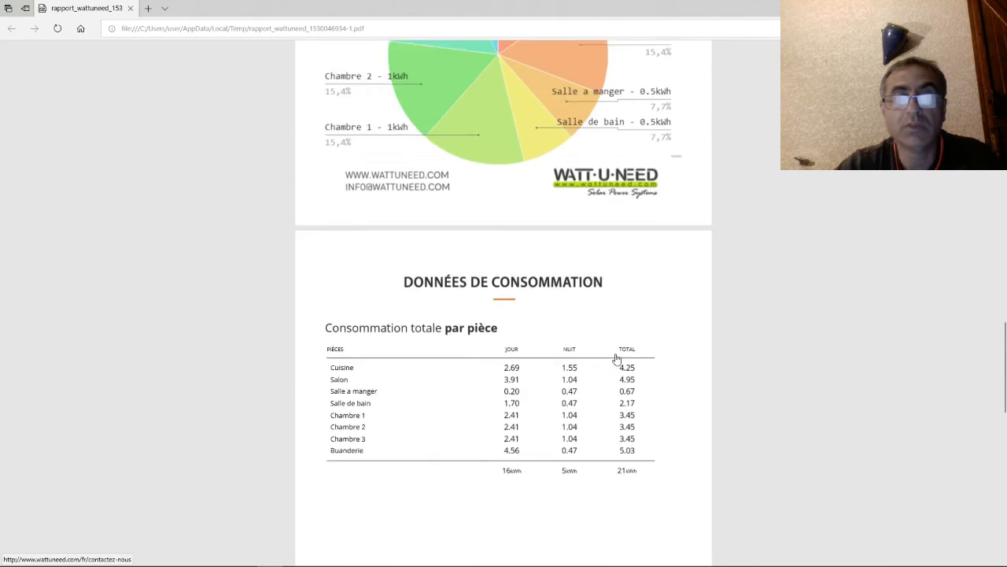
{"action": "scroll", "coordinate": [617, 358], "scroll_direction": "up", "scroll_amount": 12}
{"action": "mouse_move", "coordinate": [507, 560]}
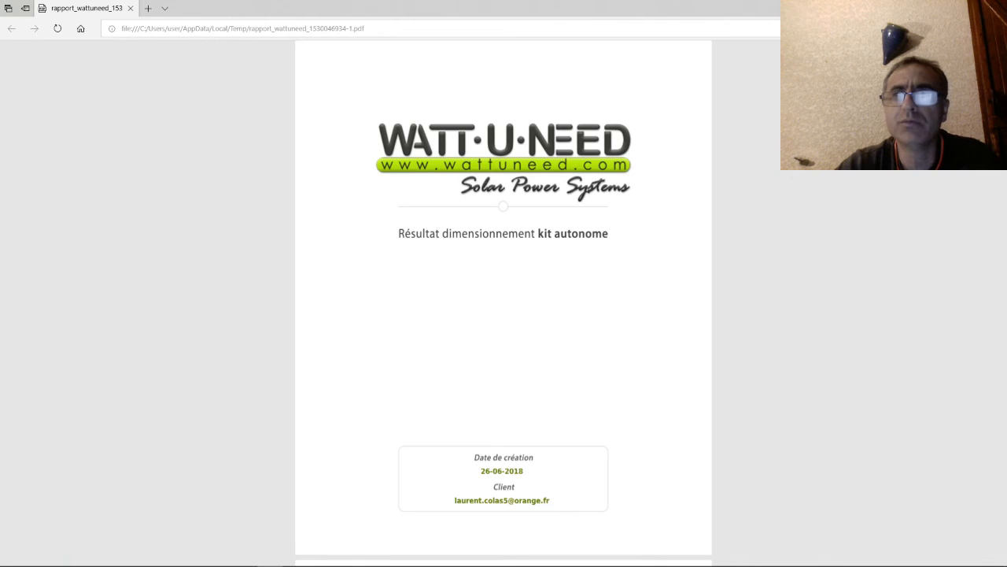
{"action": "left_click", "coordinate": [947, 7]}
{"action": "left_click", "coordinate": [947, 7]}
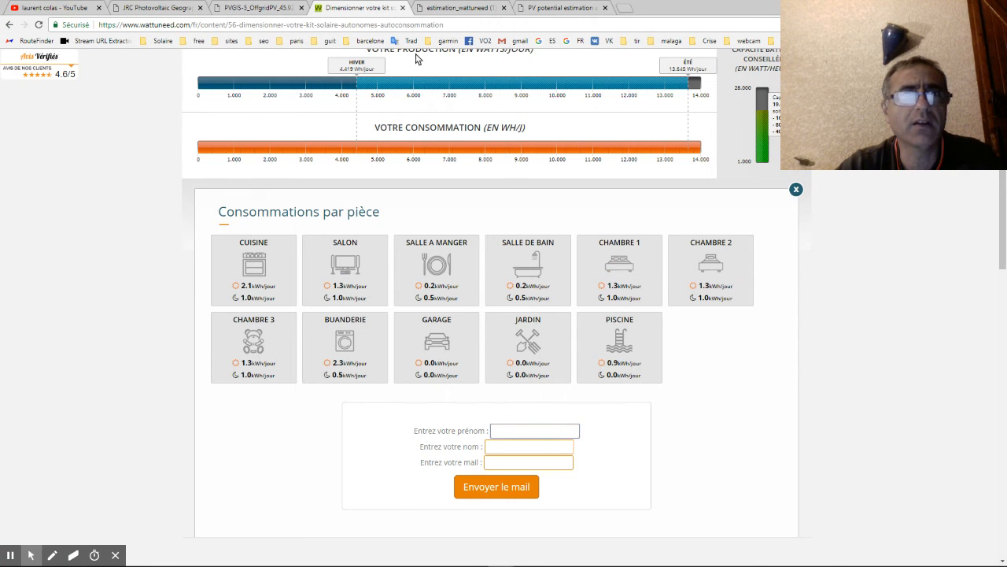
Switch to the PVGIS off-grid results and examine the entered parameters, simulation summary and estimated monthly production.
{"action": "left_click", "coordinate": [162, 9]}
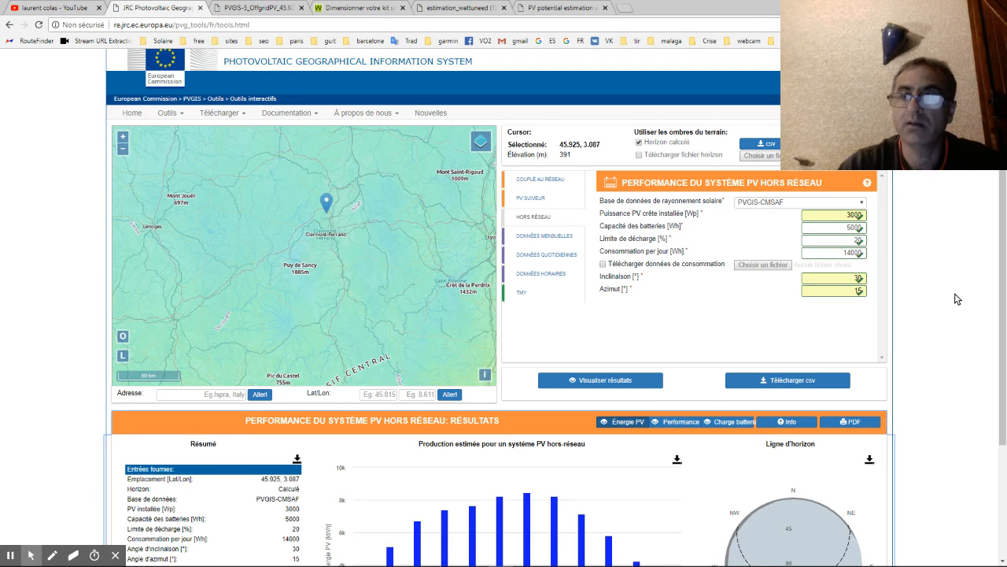
{"action": "scroll", "coordinate": [958, 299], "scroll_direction": "down", "scroll_amount": 2}
{"action": "scroll", "coordinate": [958, 299], "scroll_direction": "down", "scroll_amount": 1}
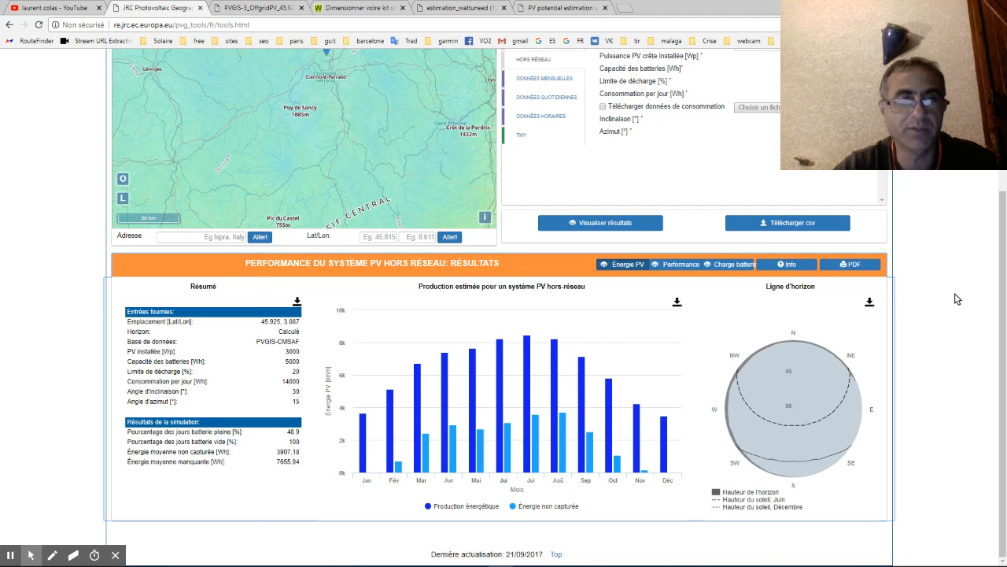
{"action": "scroll", "coordinate": [958, 299], "scroll_direction": "up", "scroll_amount": 1}
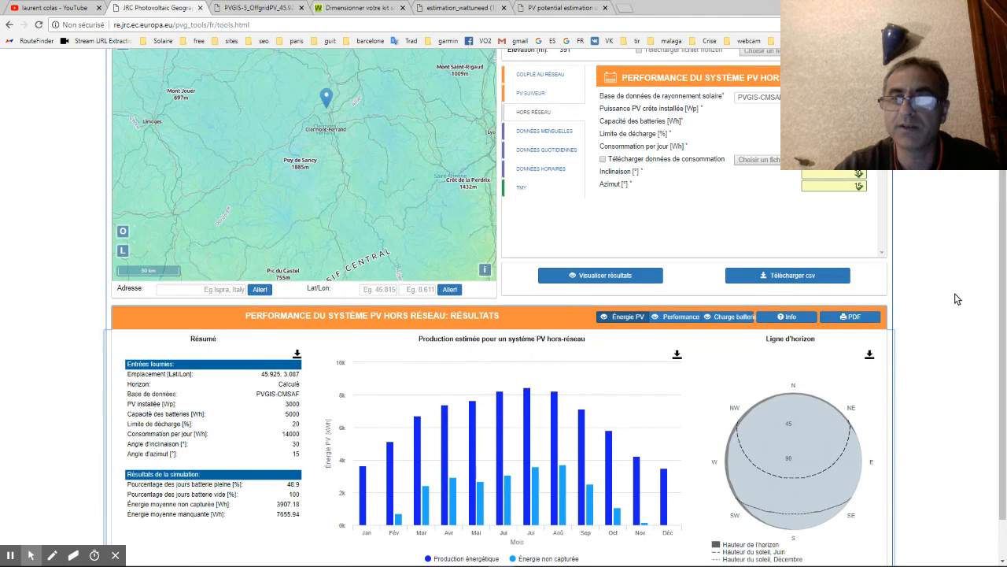
{"action": "scroll", "coordinate": [957, 299], "scroll_direction": "up", "scroll_amount": 2}
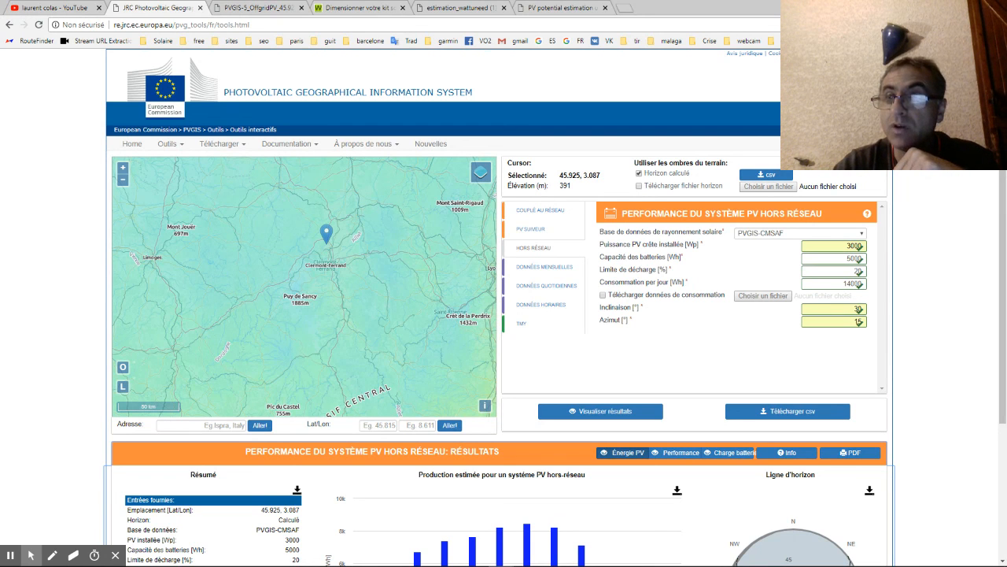
{"action": "scroll", "coordinate": [982, 192], "scroll_direction": "down", "scroll_amount": 2}
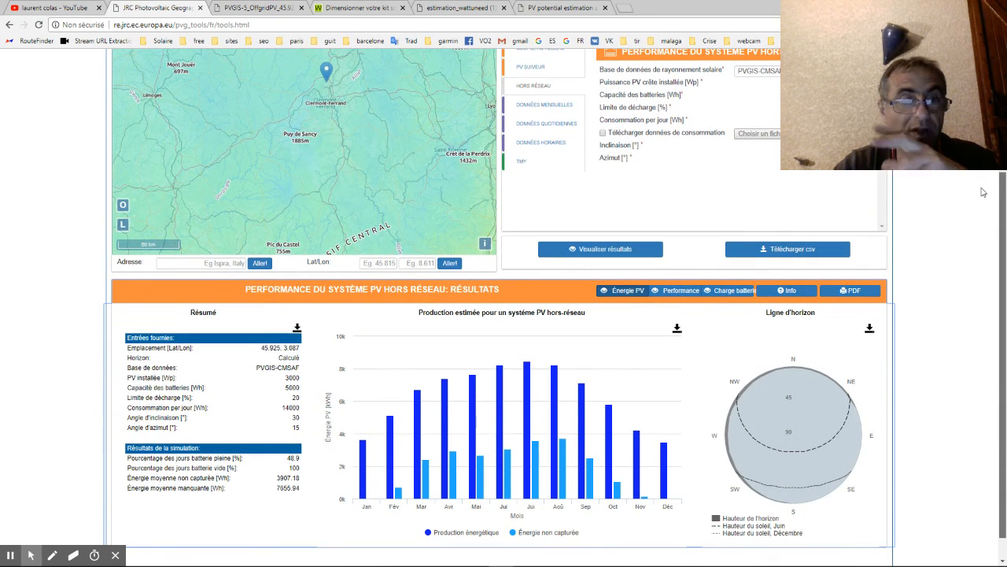
{"action": "scroll", "coordinate": [982, 192], "scroll_direction": "down", "scroll_amount": 1}
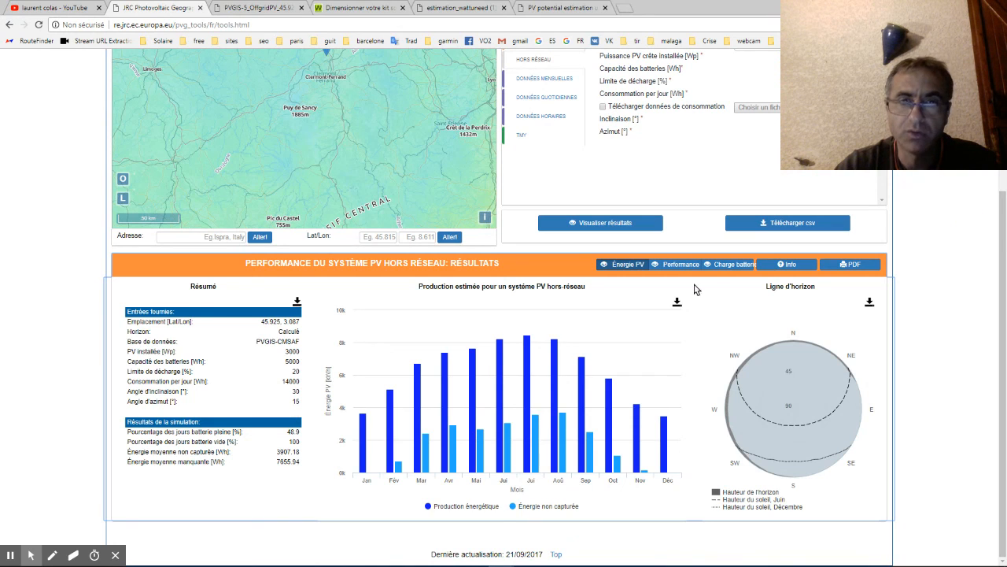
Compare the PVGIS location with the rest of France and southern Europe on the map, and read November's production in the chart.
{"action": "scroll", "coordinate": [616, 307], "scroll_direction": "up", "scroll_amount": 3}
{"action": "scroll", "coordinate": [274, 264], "scroll_direction": "down", "scroll_amount": 4}
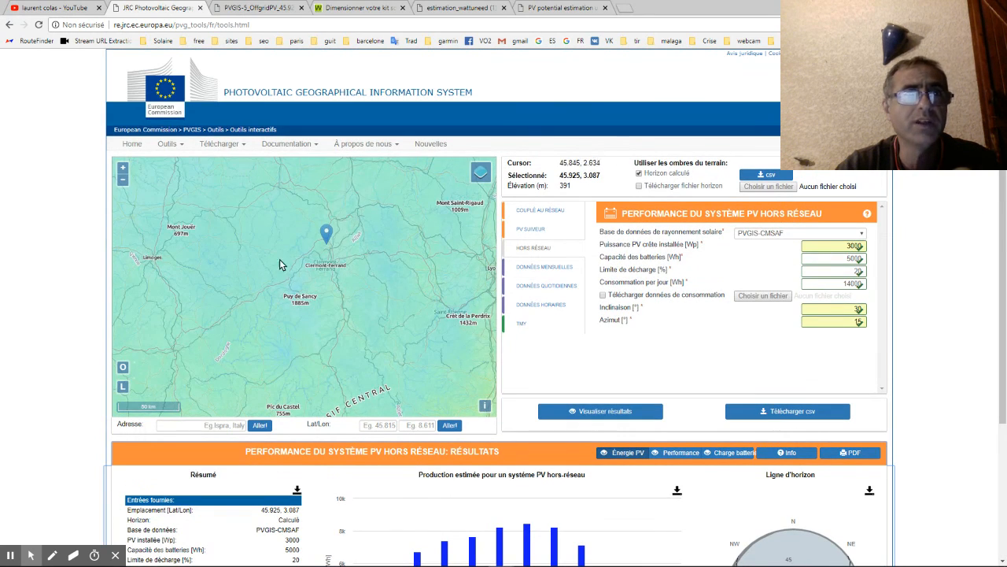
{"action": "scroll", "coordinate": [1003, 262], "scroll_direction": "down", "scroll_amount": 2}
{"action": "scroll", "coordinate": [1004, 263], "scroll_direction": "down", "scroll_amount": 2}
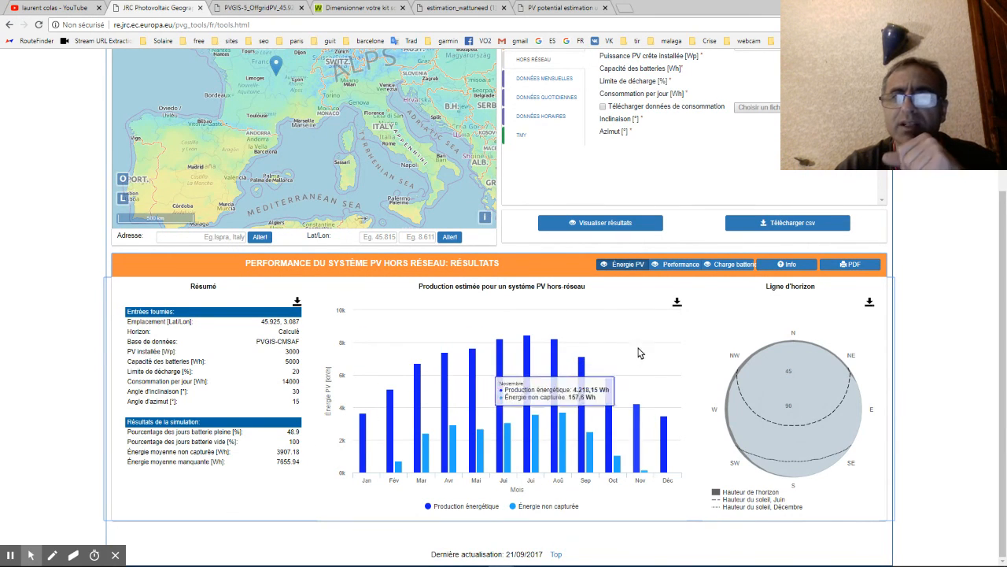
{"action": "scroll", "coordinate": [658, 182], "scroll_direction": "up", "scroll_amount": 1}
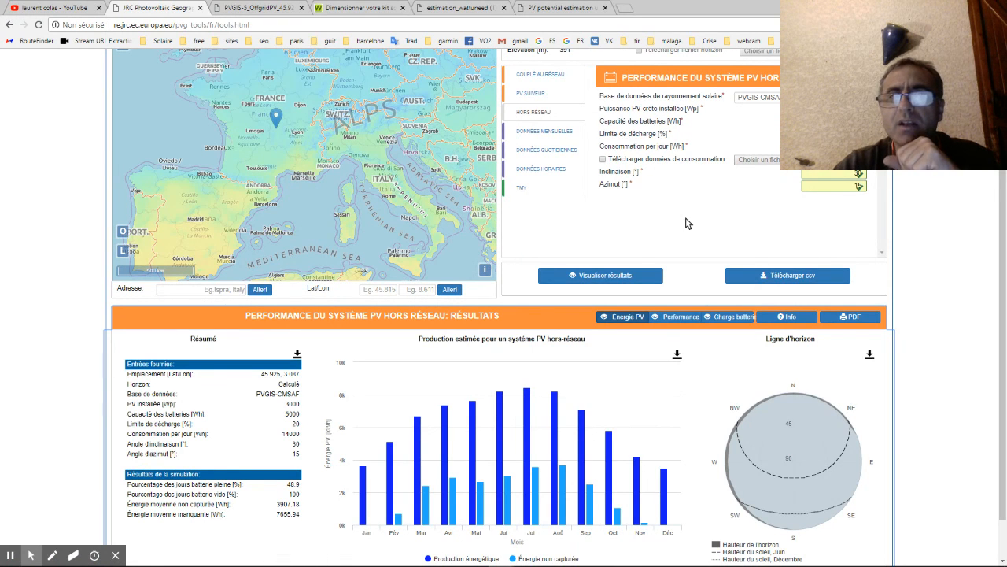
{"action": "scroll", "coordinate": [687, 222], "scroll_direction": "down", "scroll_amount": 1}
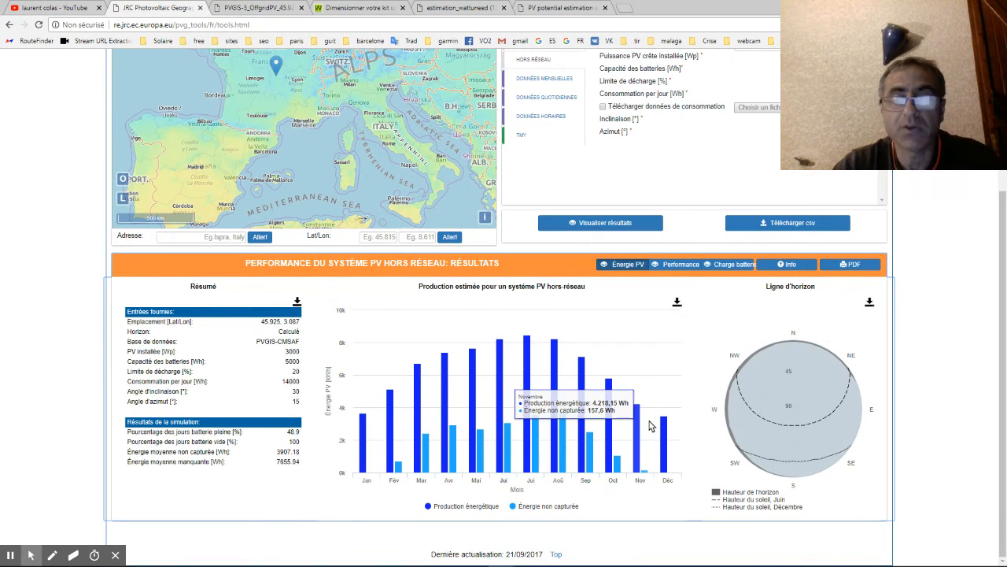